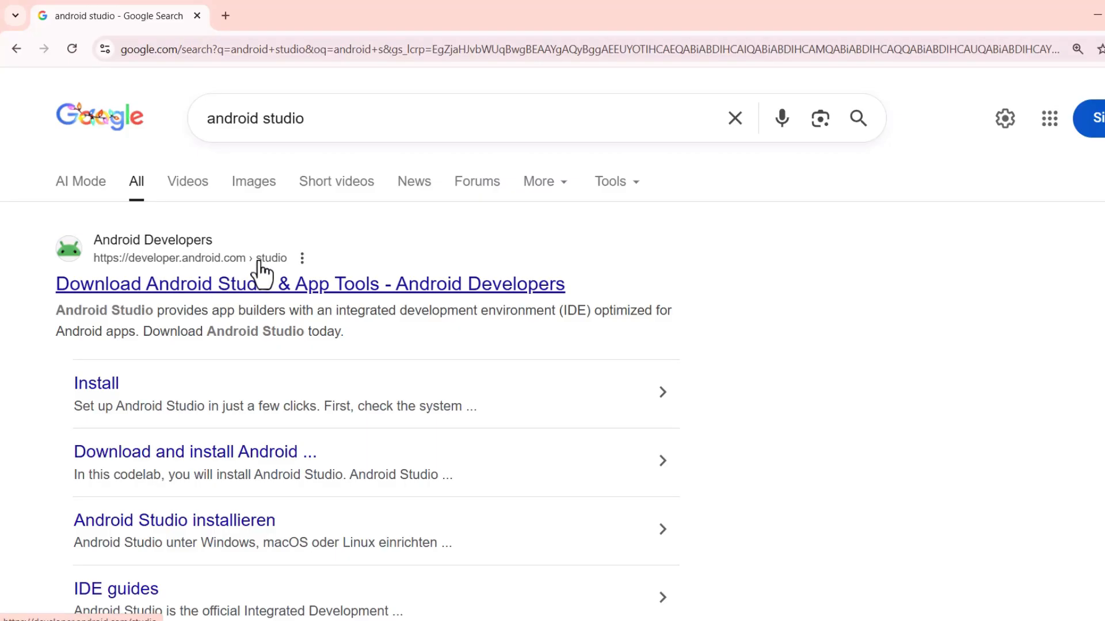
Download the Android Studio installer for Windows from the official Android Developers page, agreeing to the terms and conditions.
{"action": "left_click", "coordinate": [316, 295]}
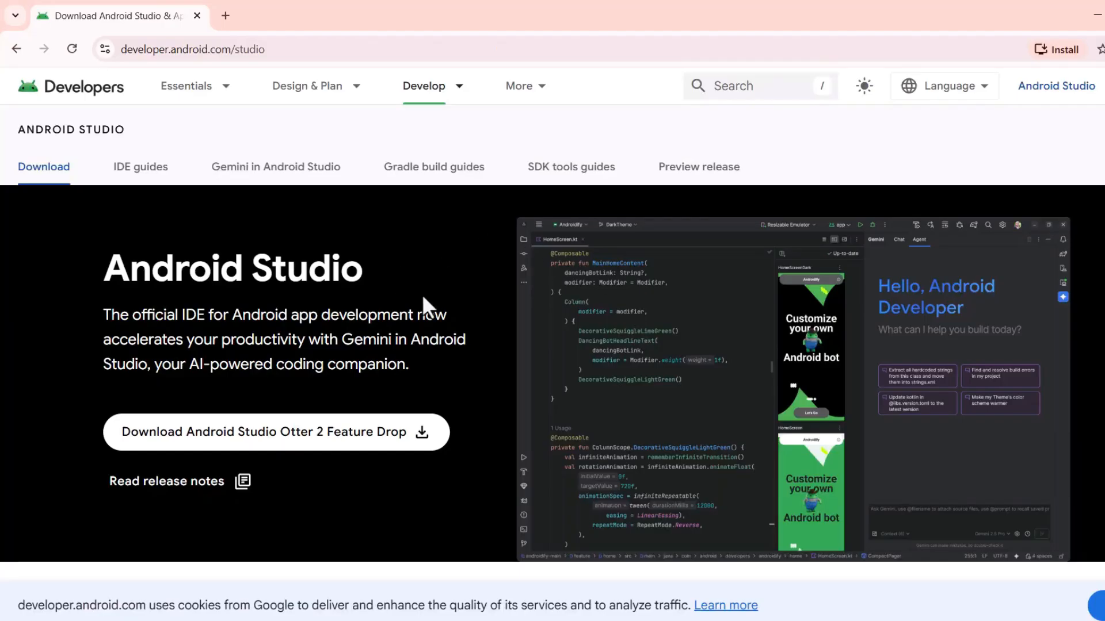
{"action": "left_click", "coordinate": [231, 440]}
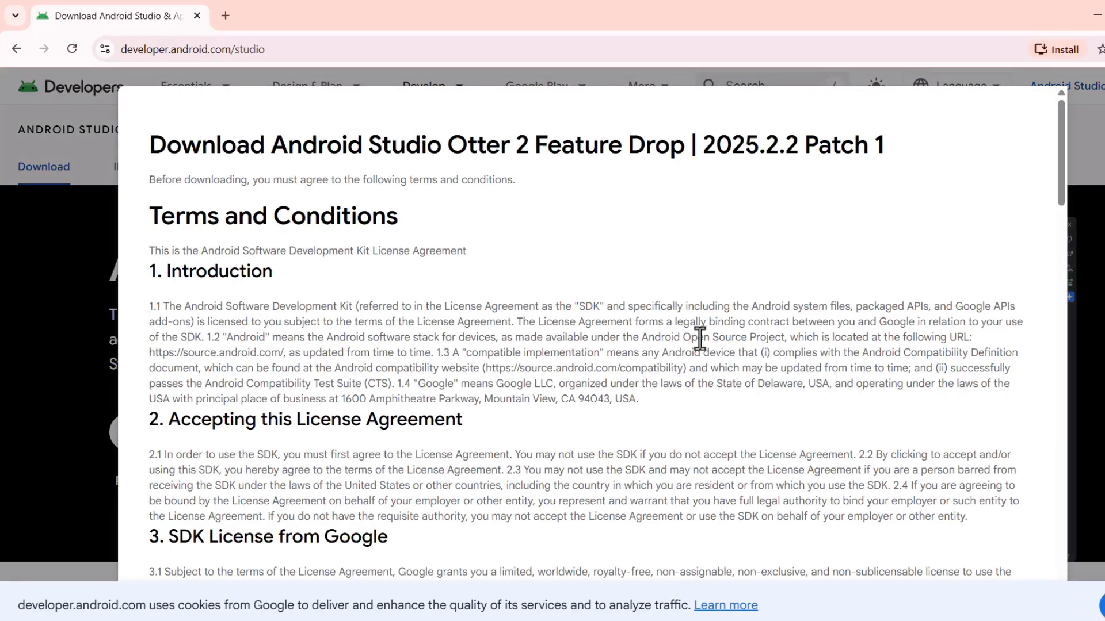
{"action": "left_click", "coordinate": [1102, 605]}
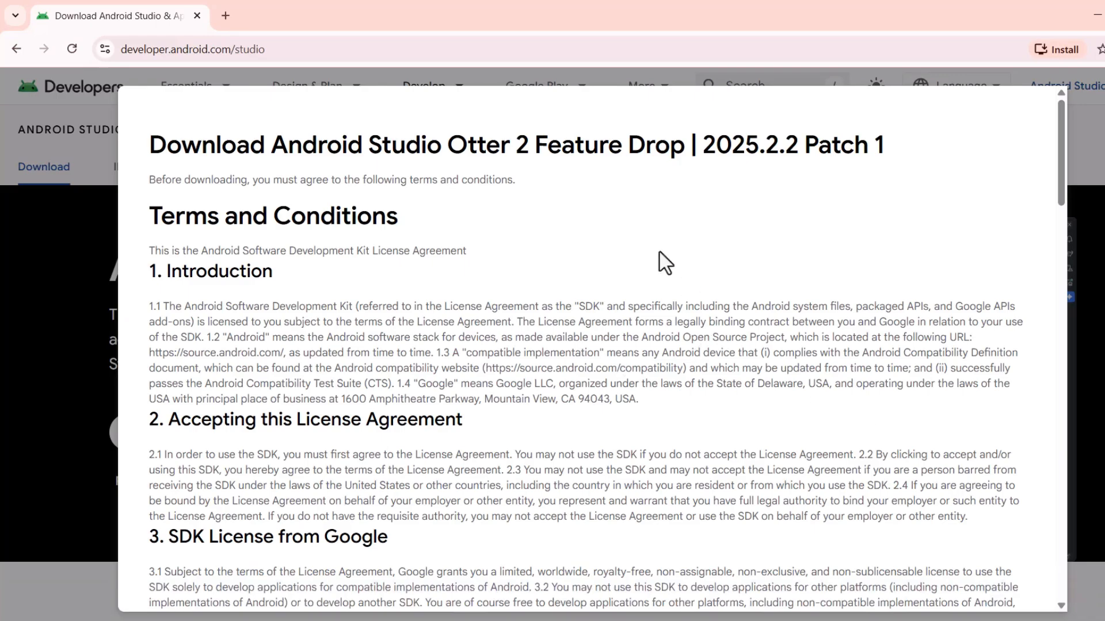
{"action": "scroll", "coordinate": [547, 209], "scroll_direction": "down", "scroll_amount": 8}
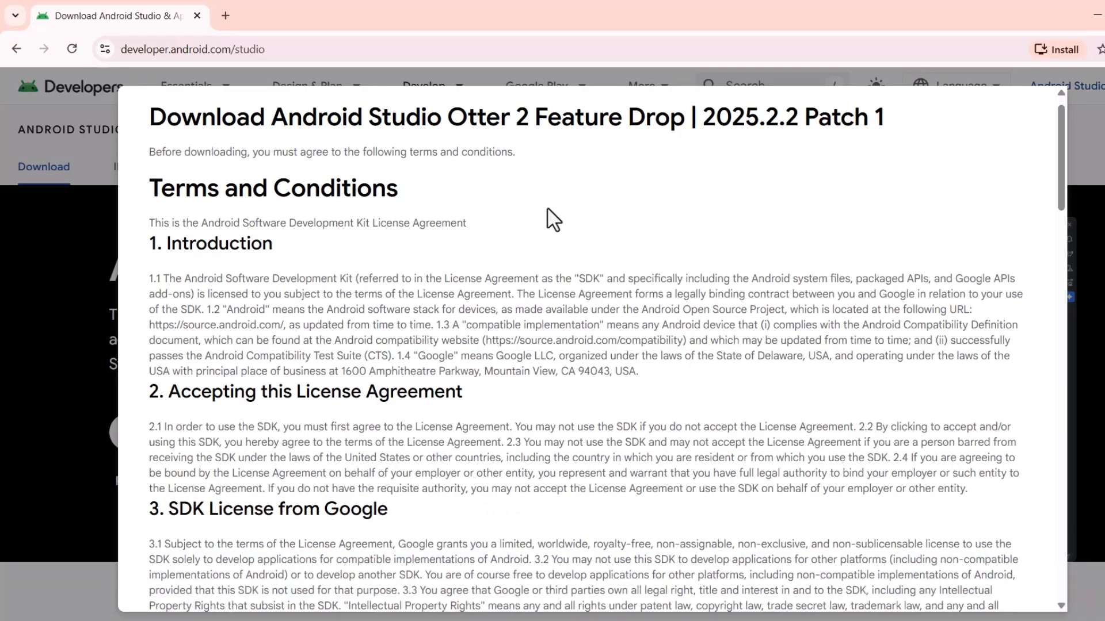
{"action": "scroll", "coordinate": [547, 209], "scroll_direction": "down", "scroll_amount": 5}
{"action": "scroll", "coordinate": [547, 209], "scroll_direction": "down", "scroll_amount": 10}
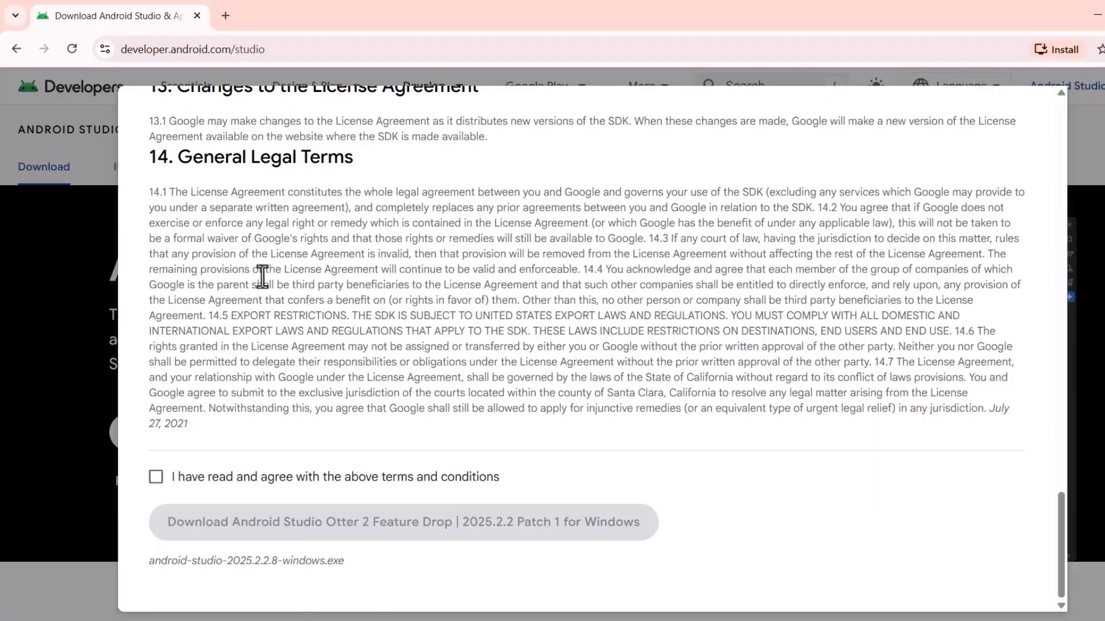
{"action": "left_click", "coordinate": [156, 477]}
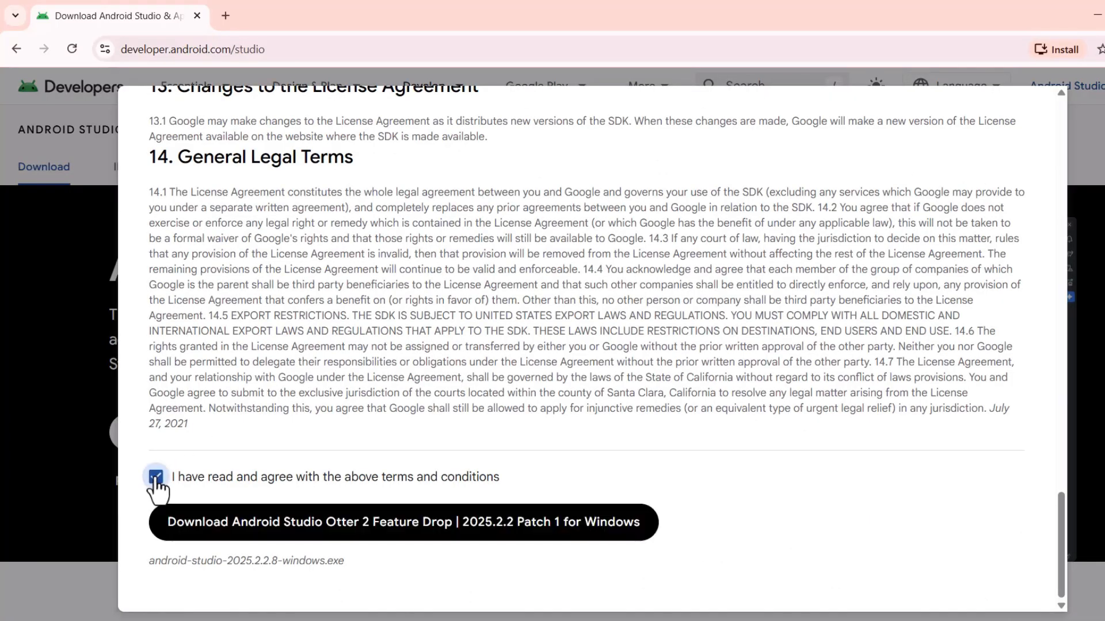
{"action": "left_click", "coordinate": [316, 523]}
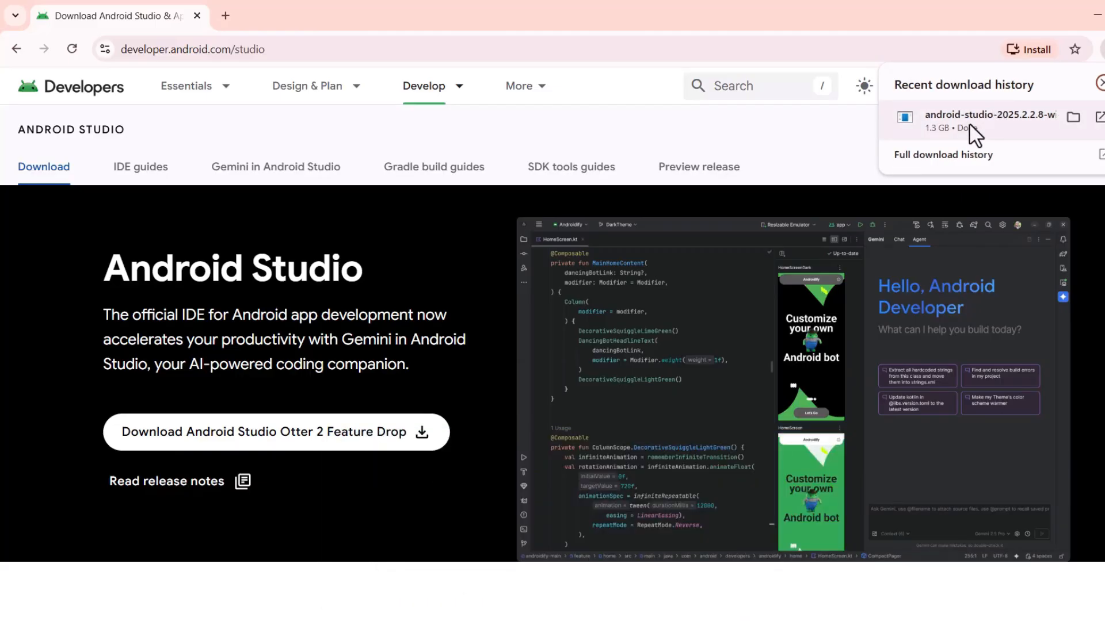
Run the downloaded installer, keep the default components, install location and Start Menu folder, and finish with Android Studio launching.
{"action": "left_click", "coordinate": [969, 132]}
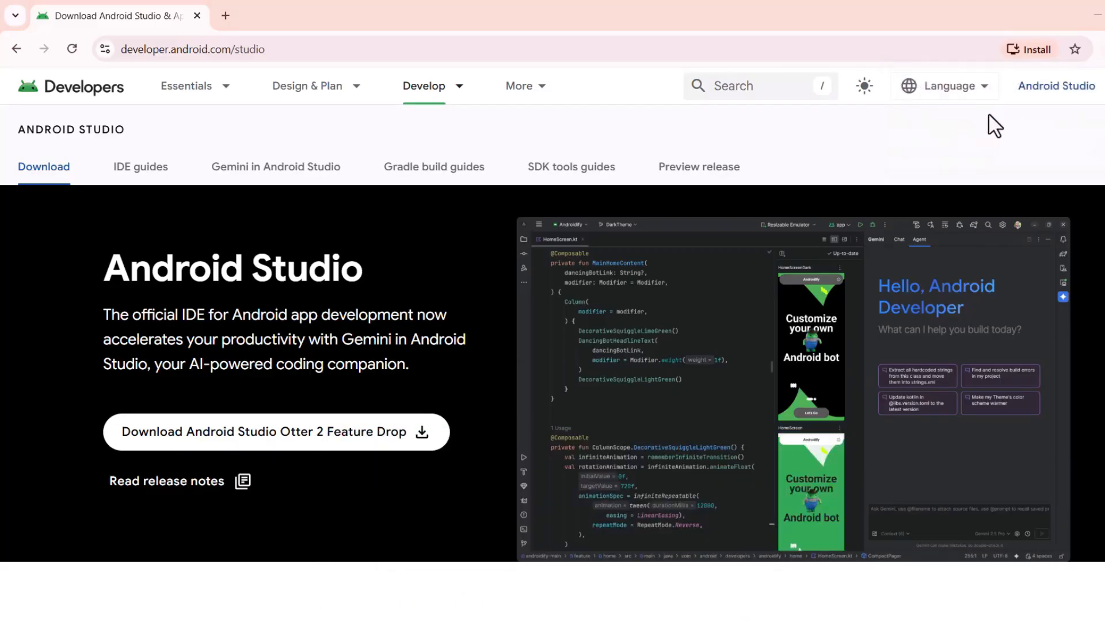
{"action": "left_click", "coordinate": [1095, 17]}
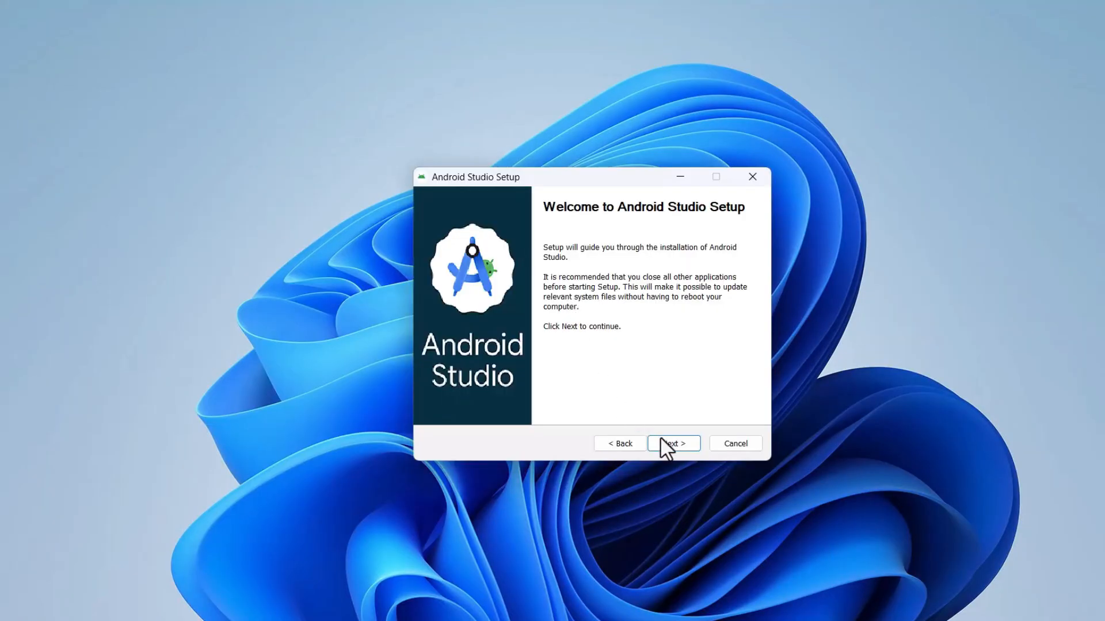
{"action": "left_click", "coordinate": [663, 443]}
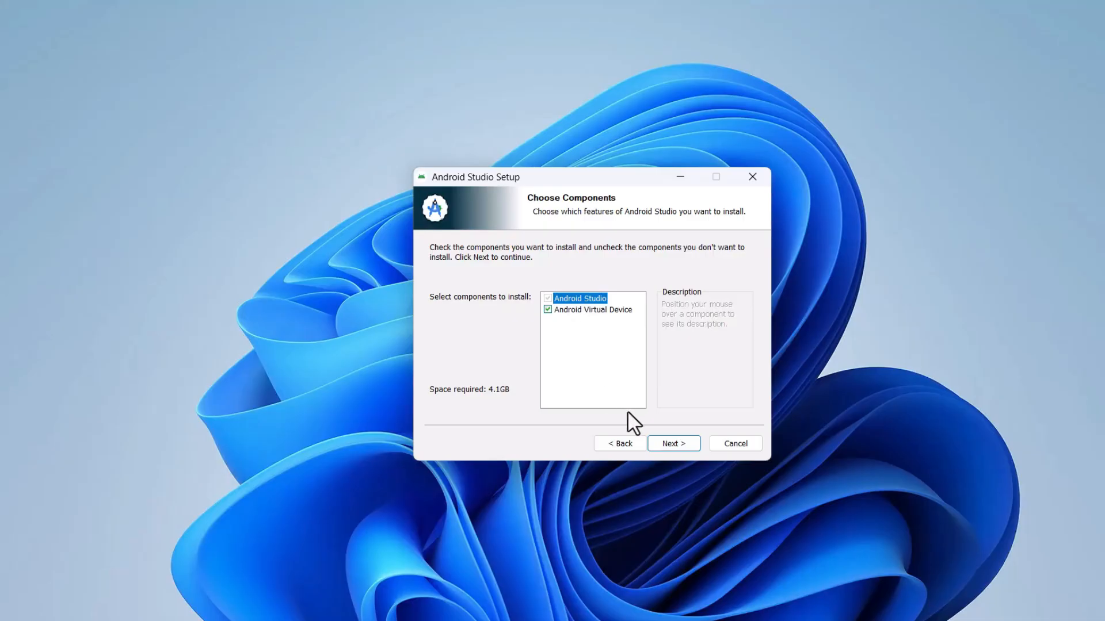
{"action": "left_click", "coordinate": [666, 444]}
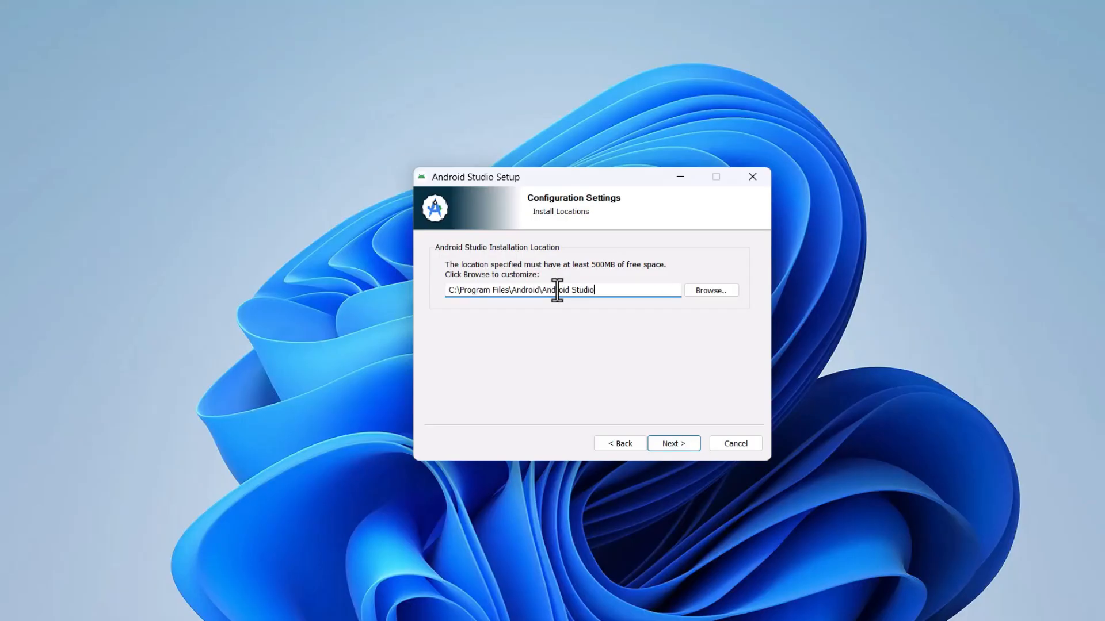
{"action": "left_click", "coordinate": [668, 446]}
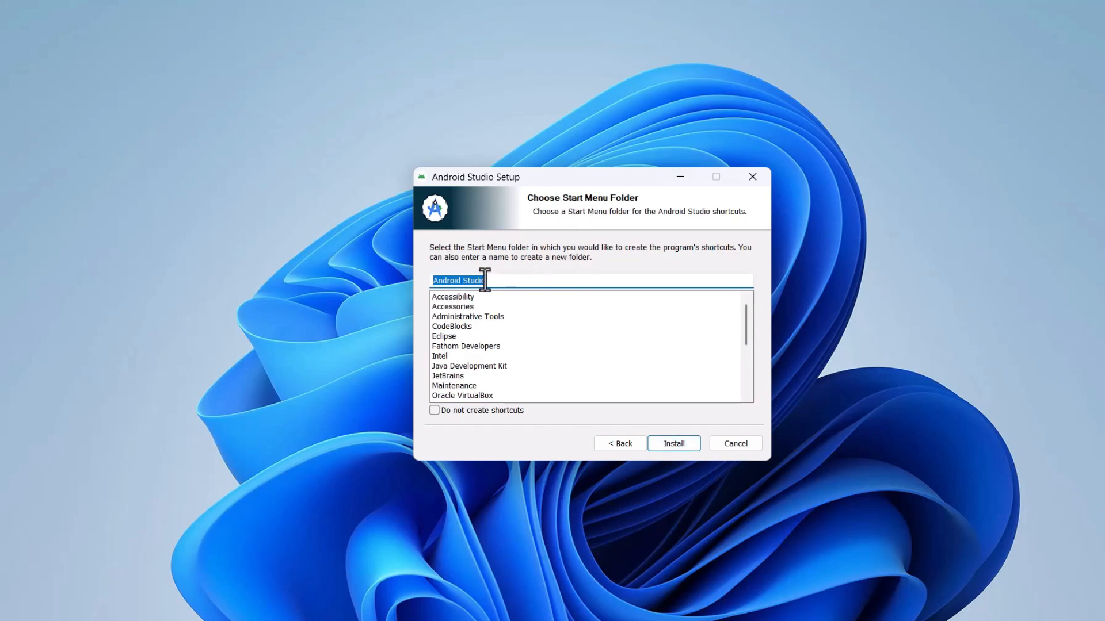
{"action": "left_click", "coordinate": [680, 446]}
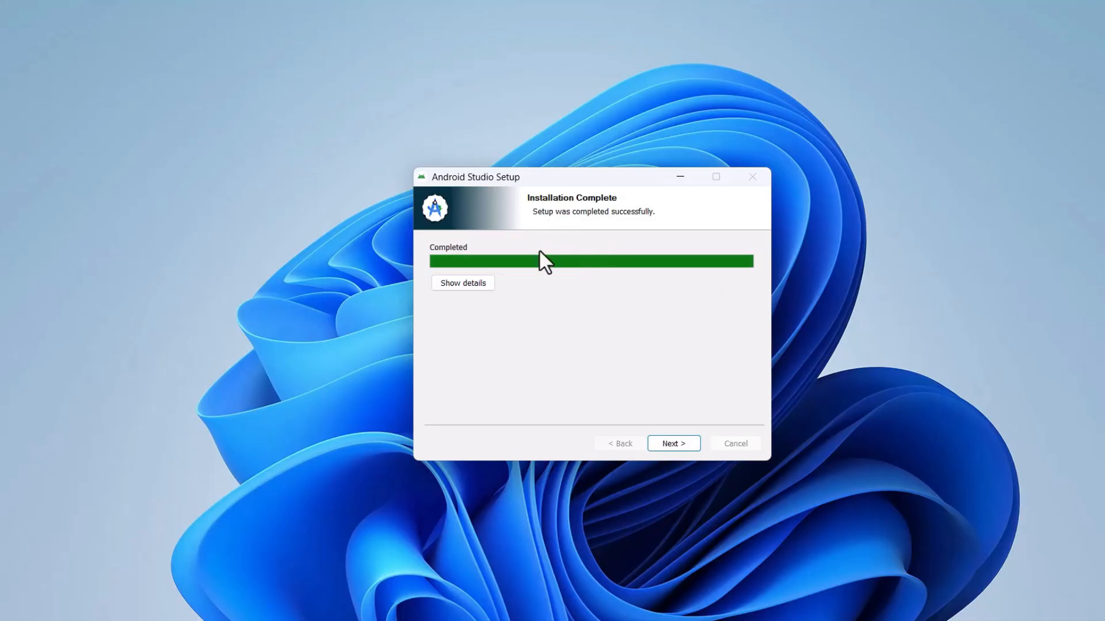
{"action": "left_click", "coordinate": [662, 445]}
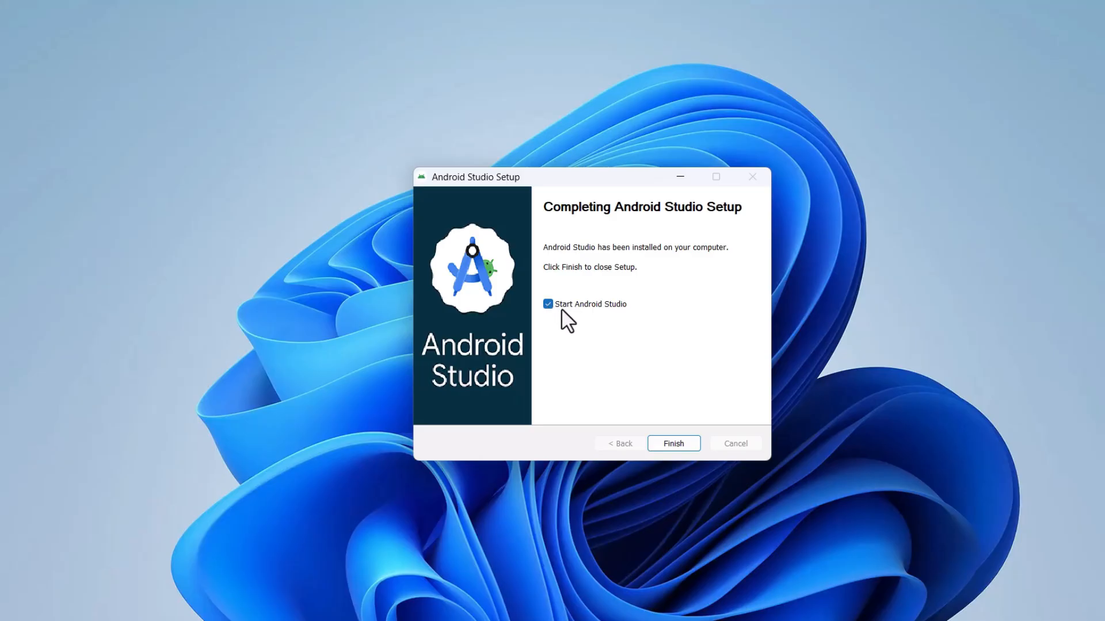
{"action": "left_click", "coordinate": [666, 443]}
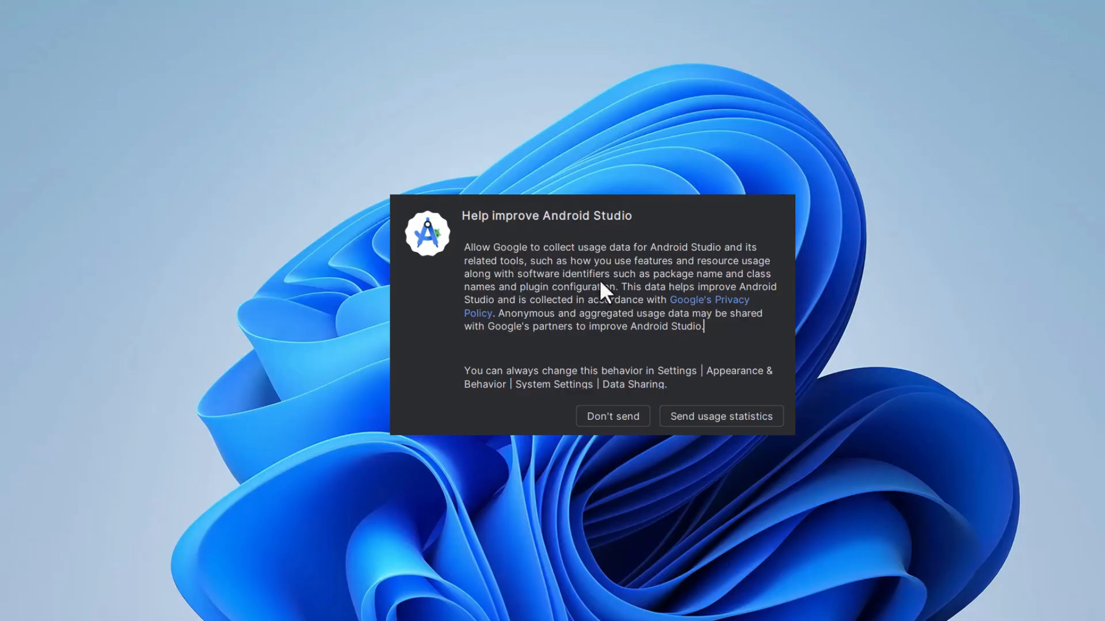
Decline sending usage statistics and complete the setup wizard with the Standard install type, accepting the SDK license.
{"action": "left_click", "coordinate": [600, 416]}
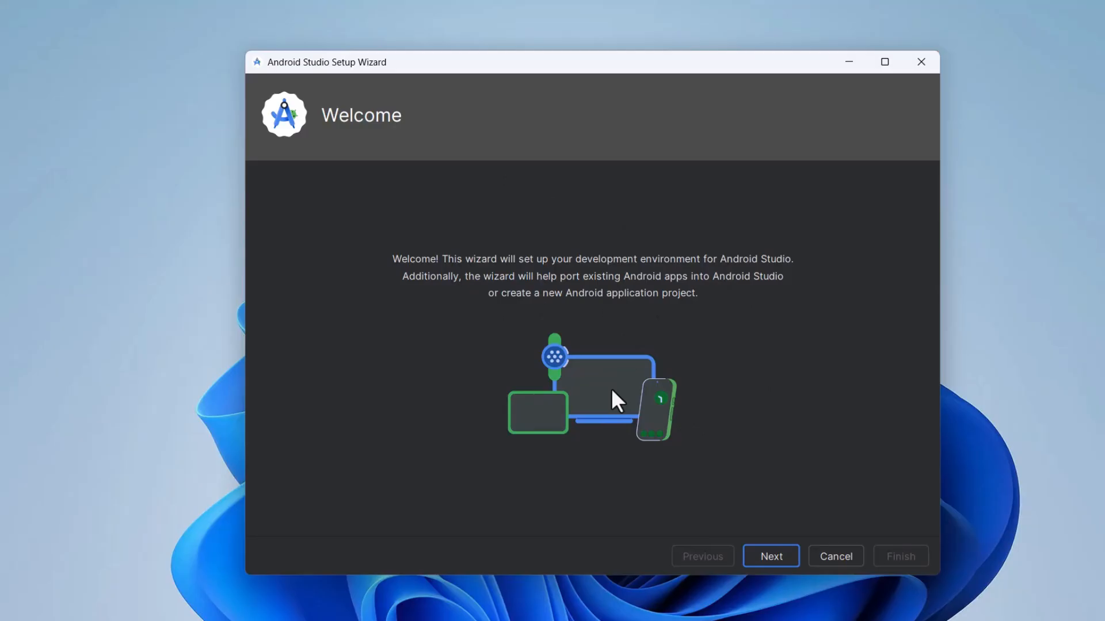
{"action": "left_click", "coordinate": [763, 554]}
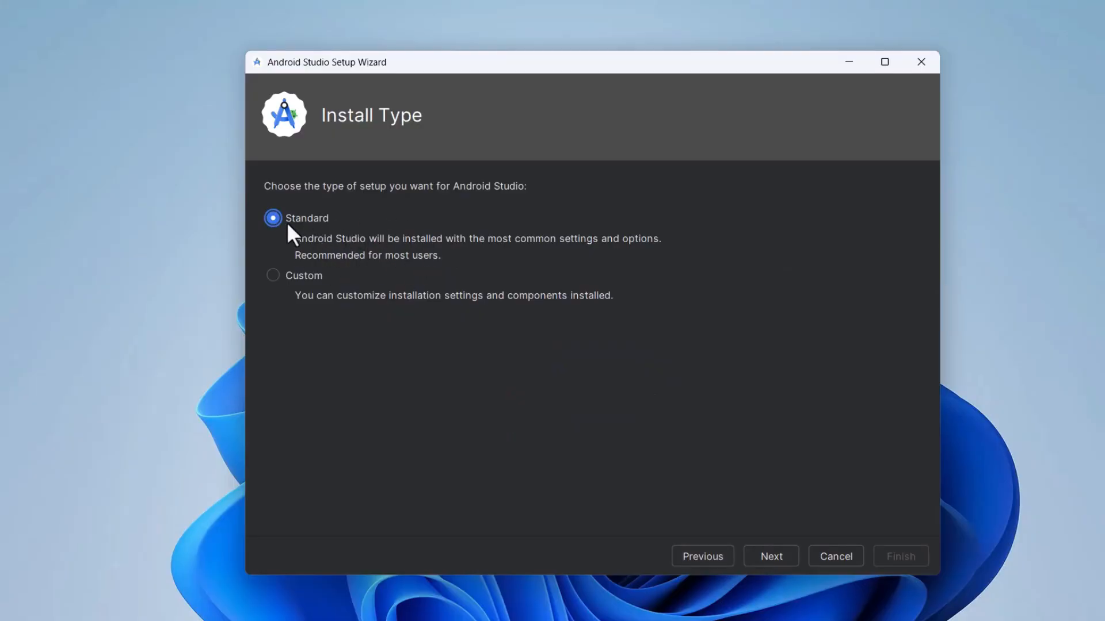
{"action": "left_click", "coordinate": [757, 561]}
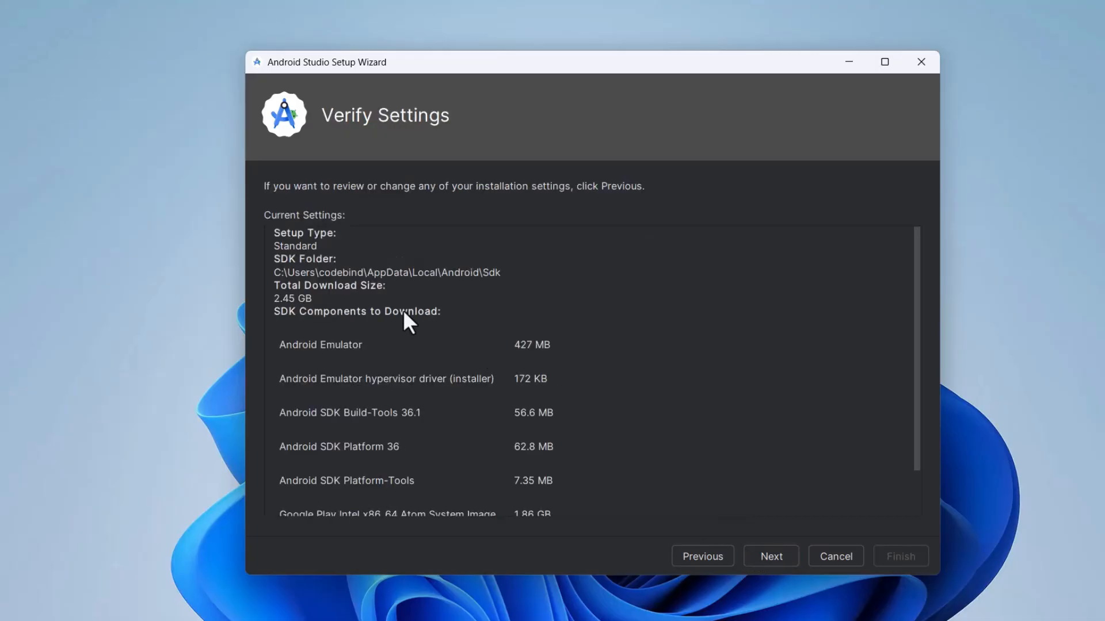
{"action": "scroll", "coordinate": [403, 314], "scroll_direction": "down", "scroll_amount": 3}
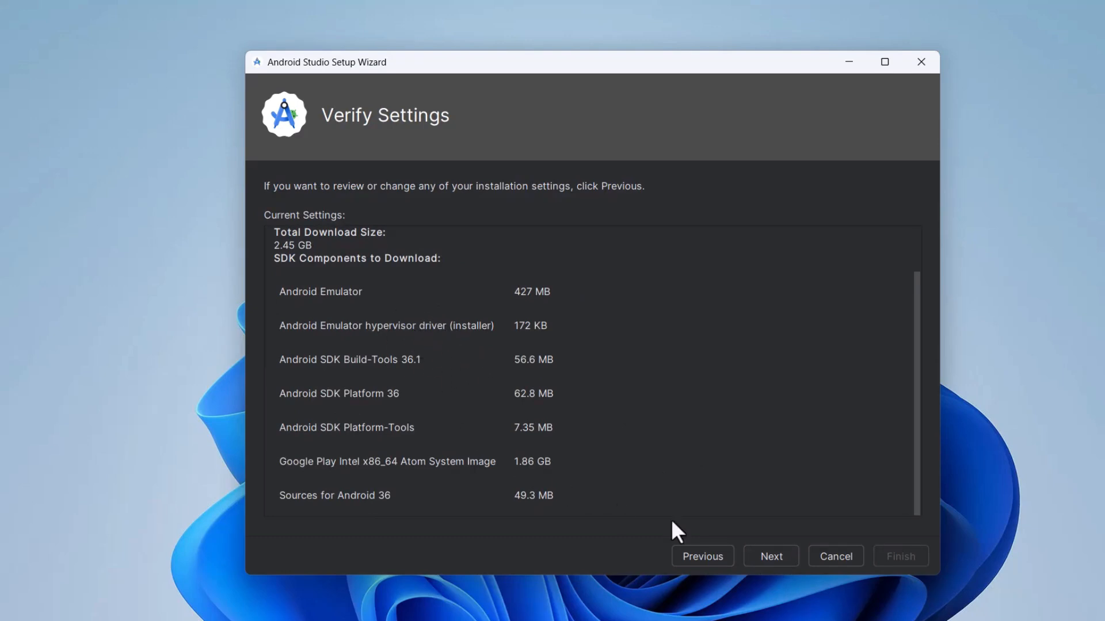
{"action": "left_click", "coordinate": [756, 558]}
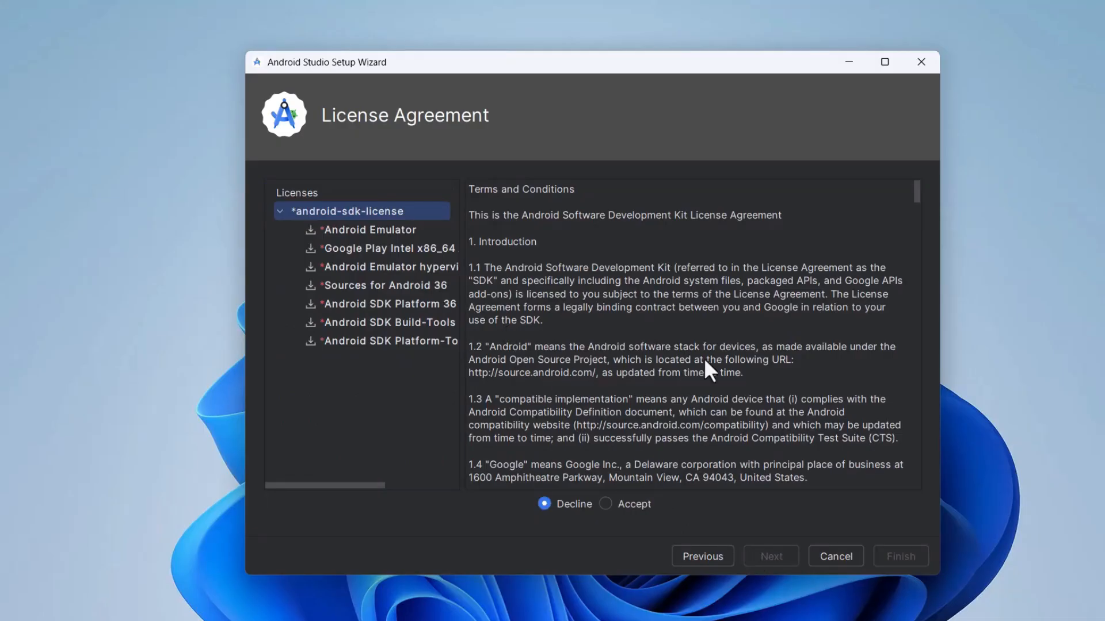
{"action": "left_click", "coordinate": [605, 502]}
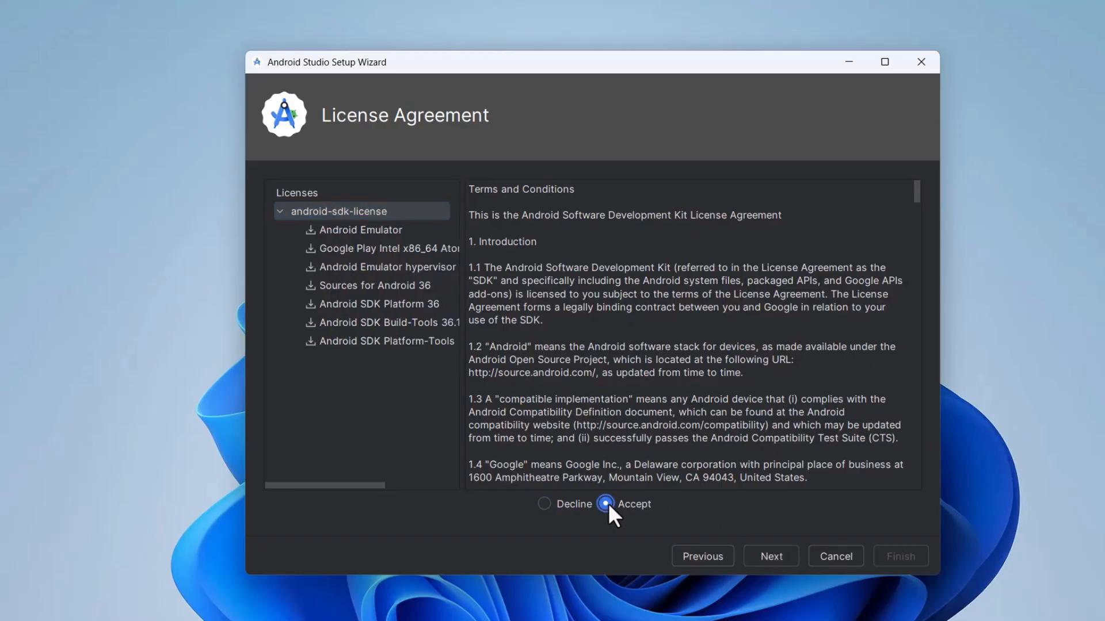
{"action": "left_click", "coordinate": [767, 557]}
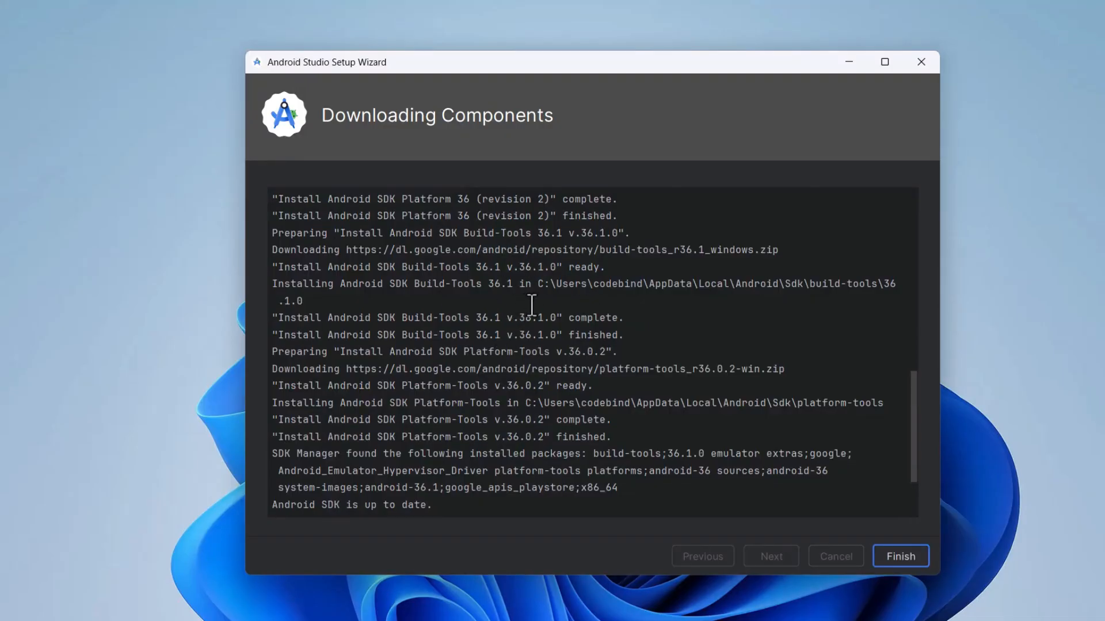
{"action": "left_click", "coordinate": [889, 558]}
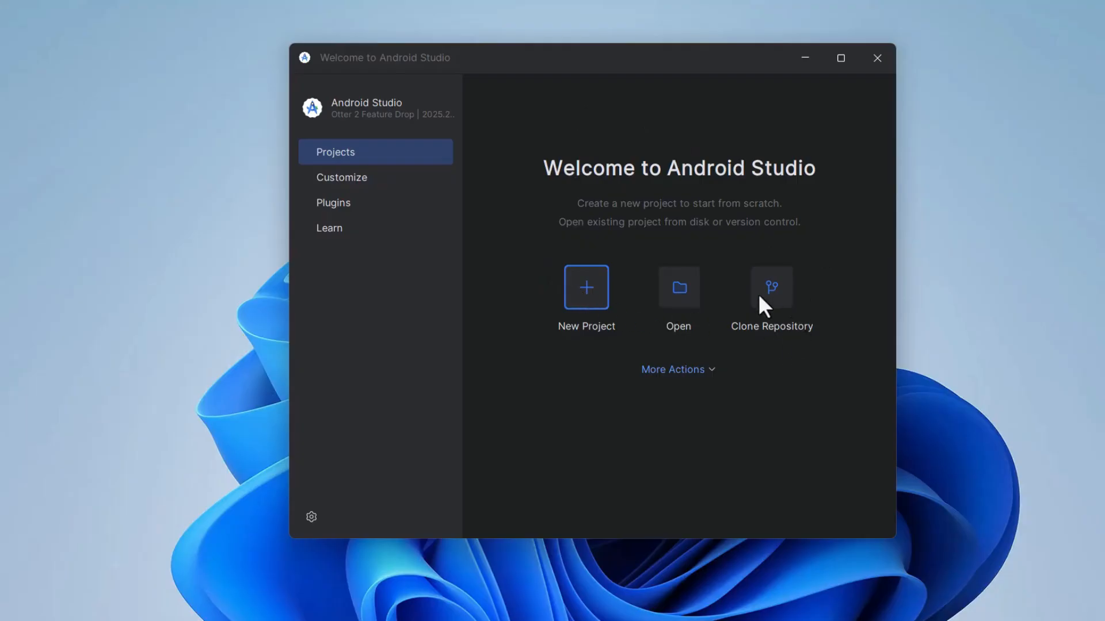
Open the Virtual Device Manager from the welcome screen and allow adb.exe through the Windows firewall.
{"action": "left_click", "coordinate": [350, 176]}
{"action": "left_click", "coordinate": [336, 152]}
{"action": "left_click", "coordinate": [661, 371]}
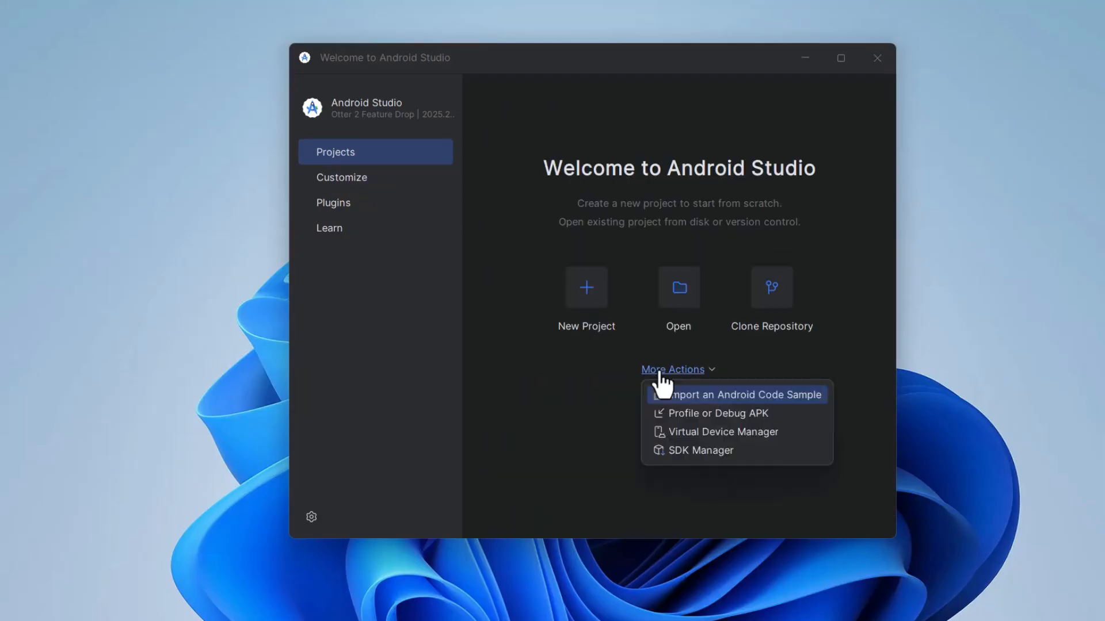
{"action": "left_click", "coordinate": [697, 433]}
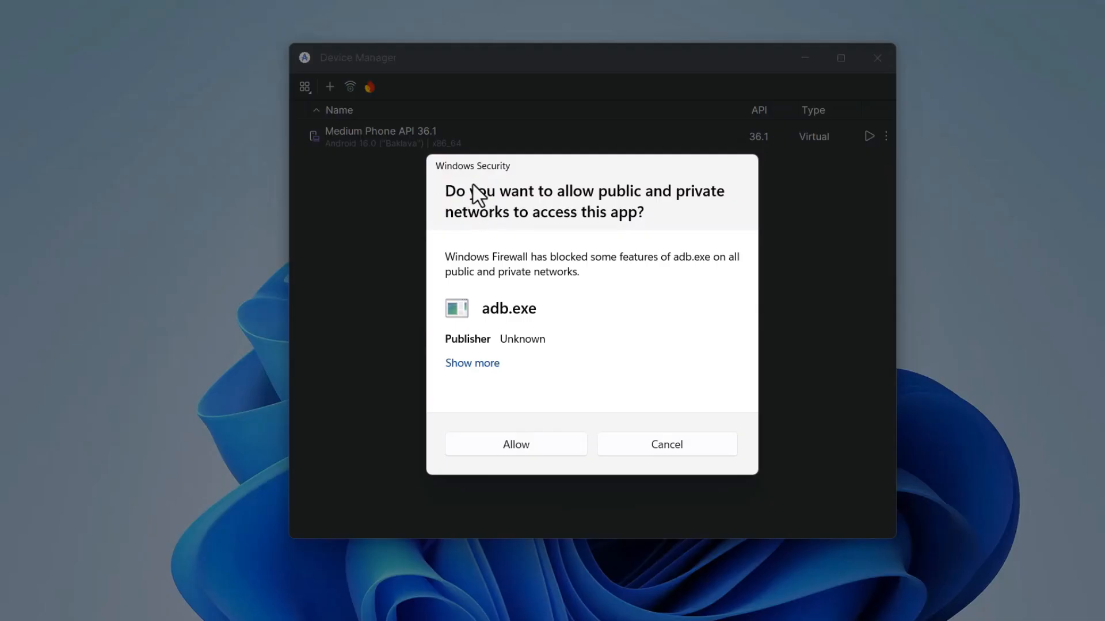
{"action": "left_click", "coordinate": [547, 444]}
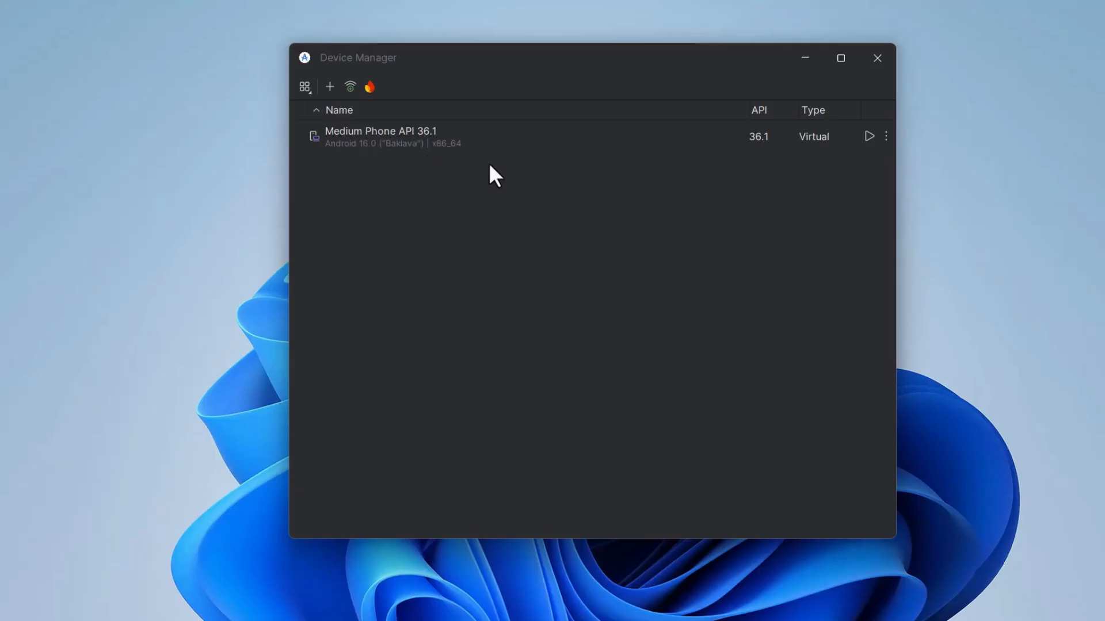
Launch the Medium Phone API 36.1 emulator and move its window to the screen's left edge.
{"action": "left_click", "coordinate": [867, 135]}
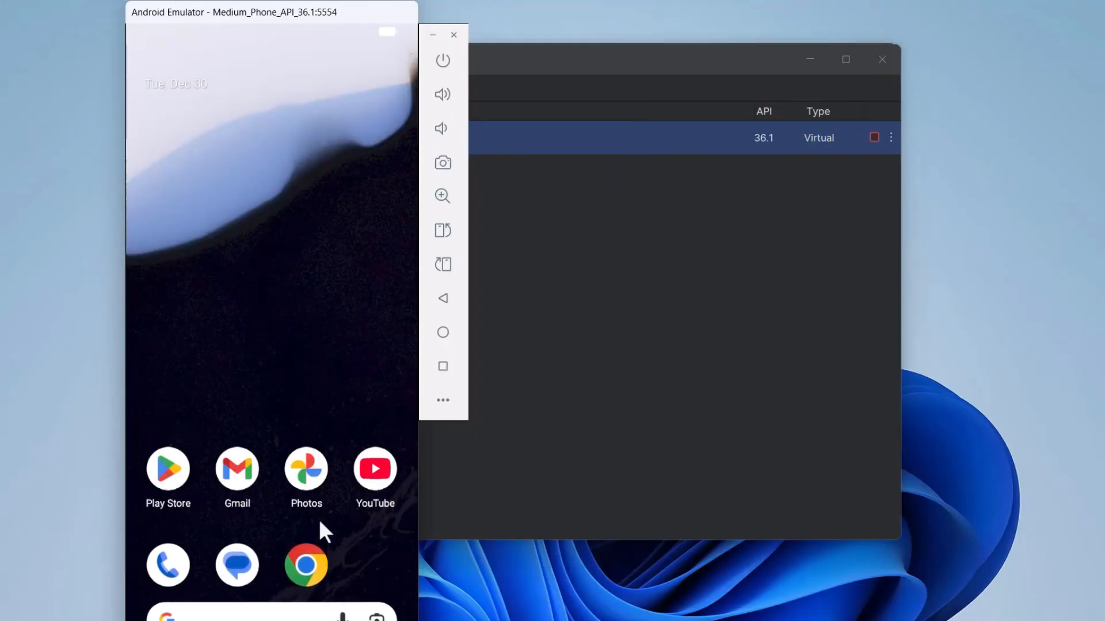
{"action": "left_click_drag", "start_coordinate": [254, 12], "coordinate": [160, 8]}
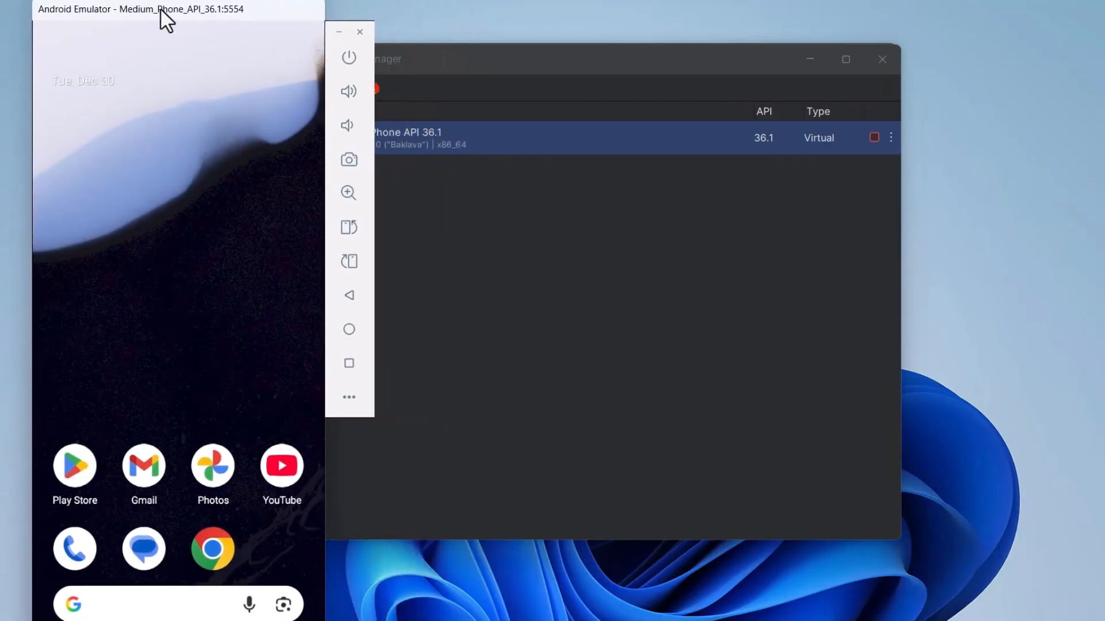
{"action": "left_click", "coordinate": [462, 57]}
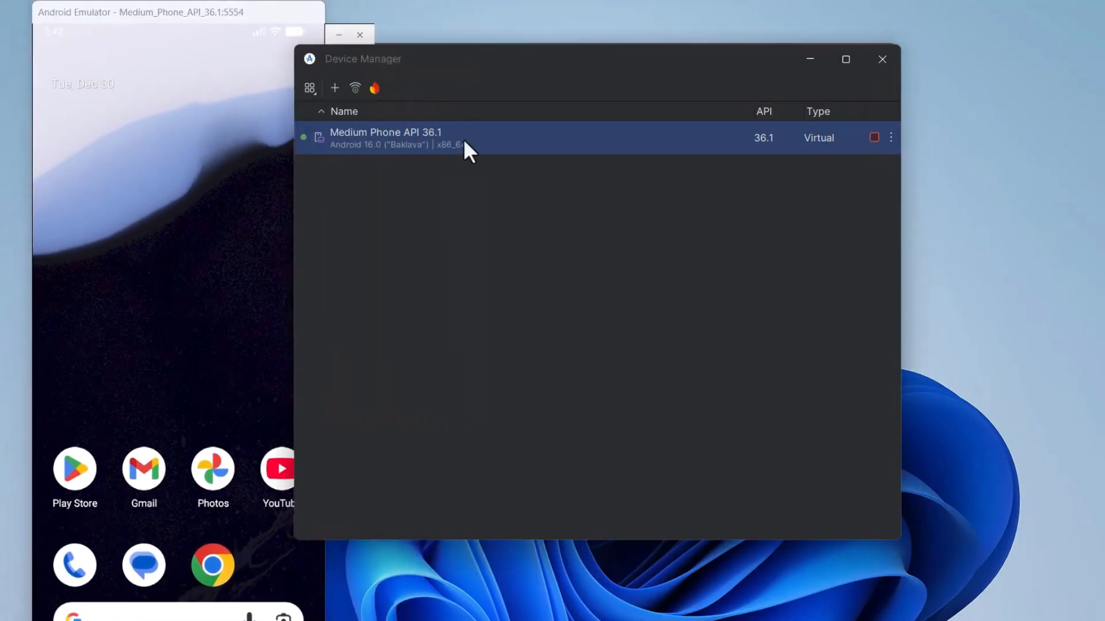
Add a Pixel 9a virtual device with the default API 36.0 Google Play system image, downloading the image.
{"action": "left_click", "coordinate": [414, 96]}
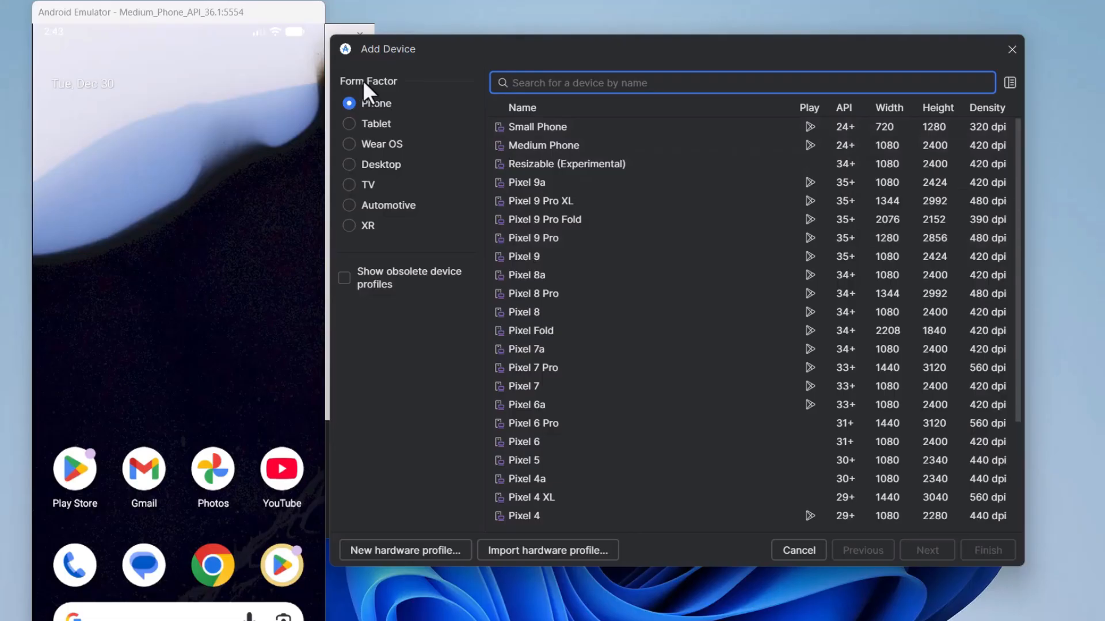
{"action": "left_click", "coordinate": [523, 190]}
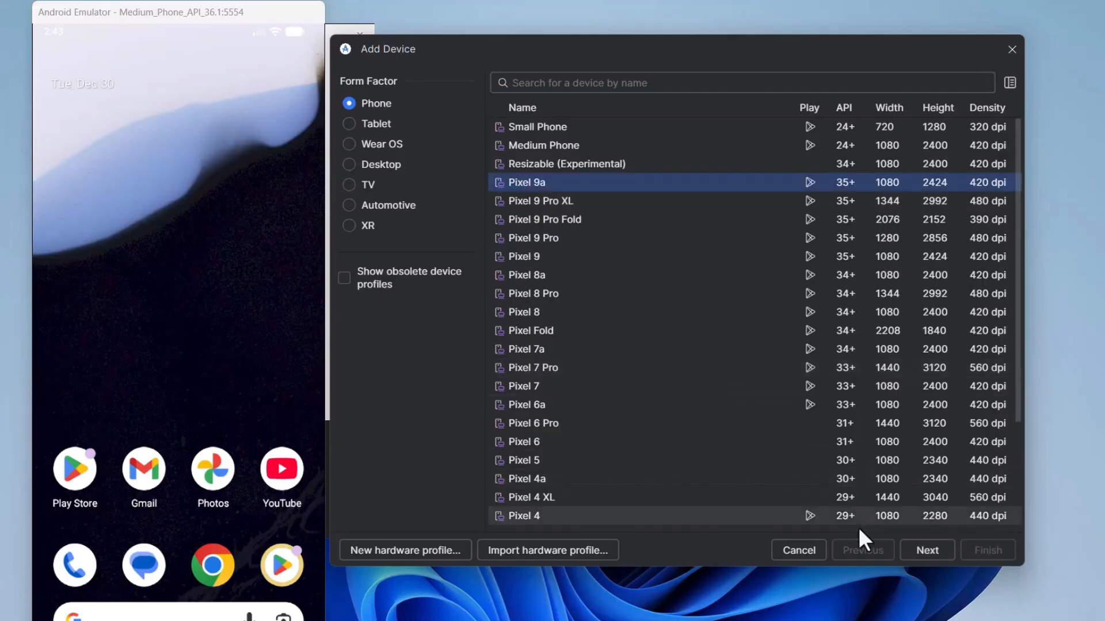
{"action": "left_click", "coordinate": [923, 548]}
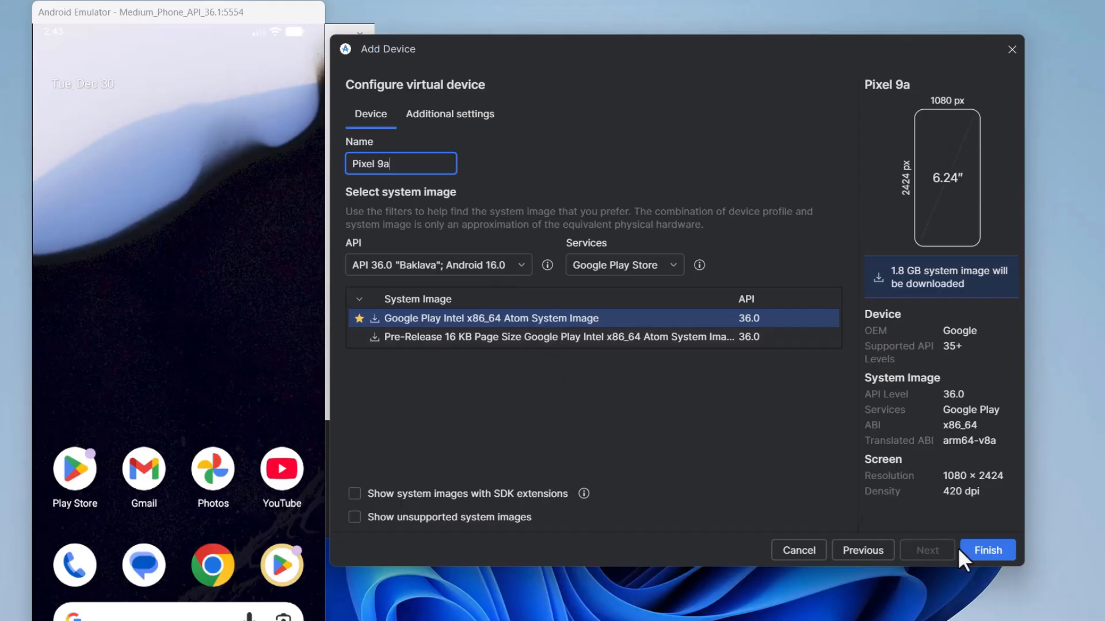
{"action": "left_click", "coordinate": [975, 551]}
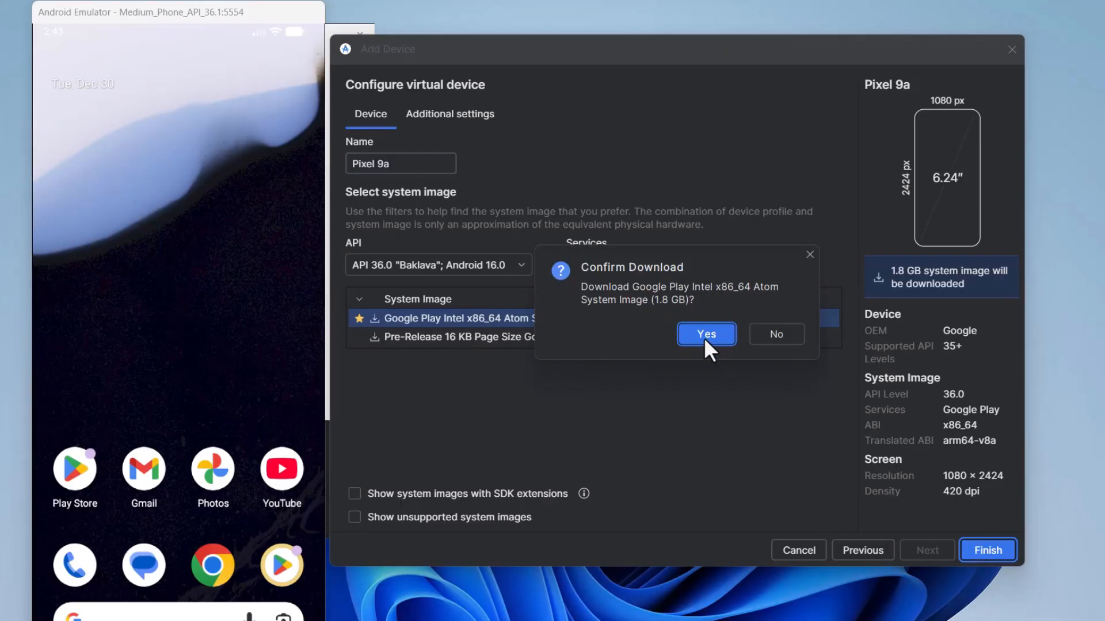
{"action": "left_click", "coordinate": [704, 339]}
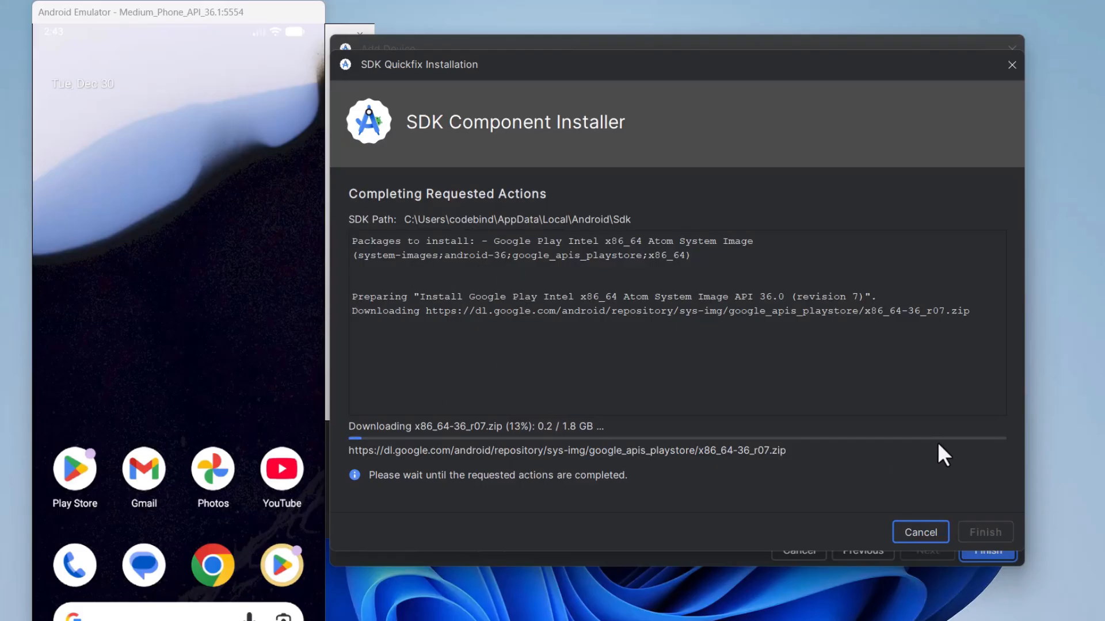
{"action": "mouse_move", "coordinate": [596, 64]}
{"action": "left_mouse_down"}
{"action": "mouse_move", "coordinate": [743, 156]}
{"action": "mouse_move", "coordinate": [615, 51]}
{"action": "mouse_move", "coordinate": [596, 53]}
{"action": "left_mouse_up"}
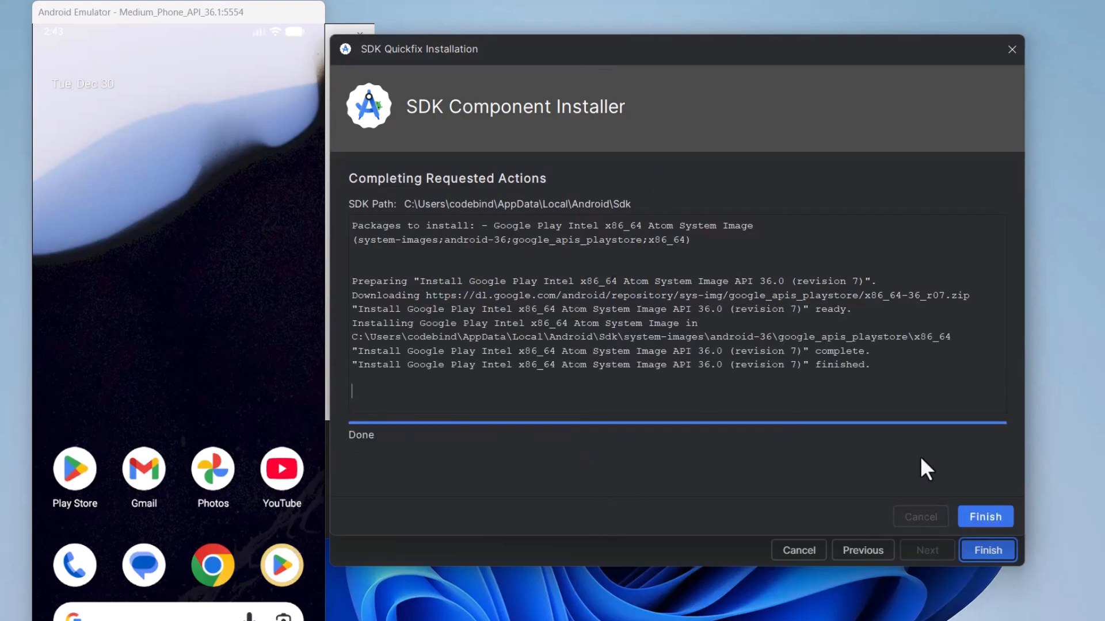
{"action": "left_click", "coordinate": [982, 516]}
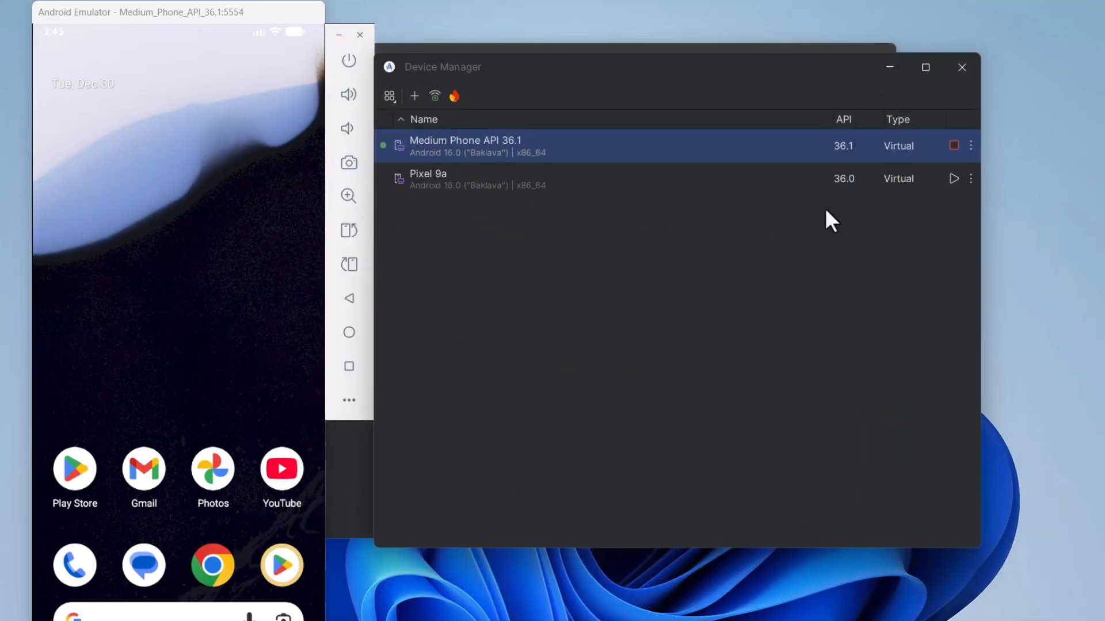
Stop the running Medium Phone API 36.1 emulator and launch the Pixel 9a virtual device.
{"action": "left_click", "coordinate": [954, 146]}
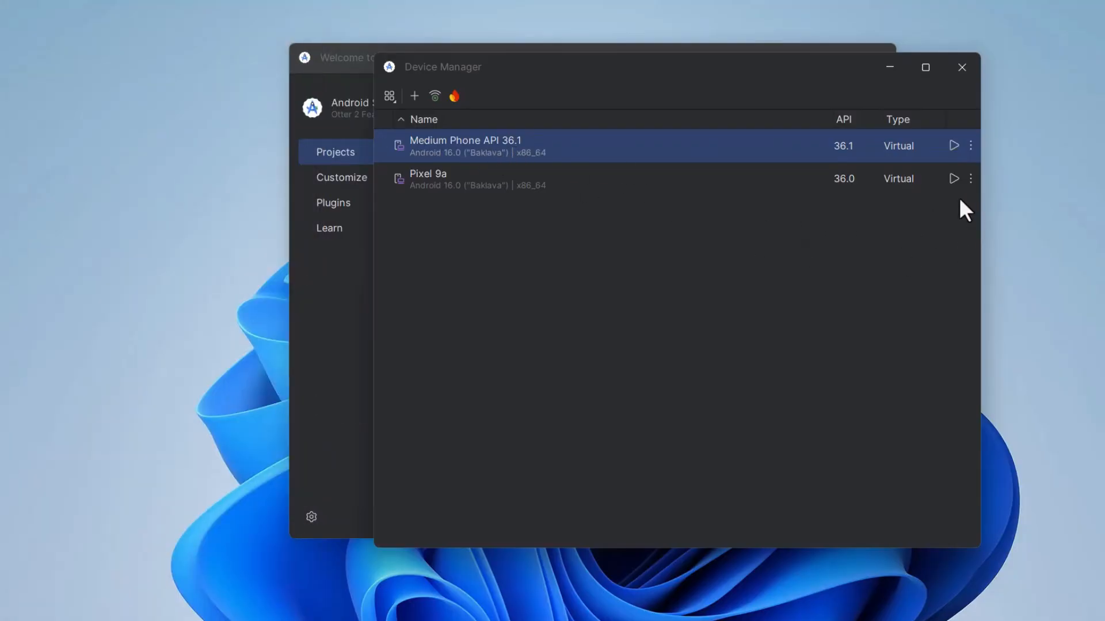
{"action": "left_click", "coordinate": [574, 185]}
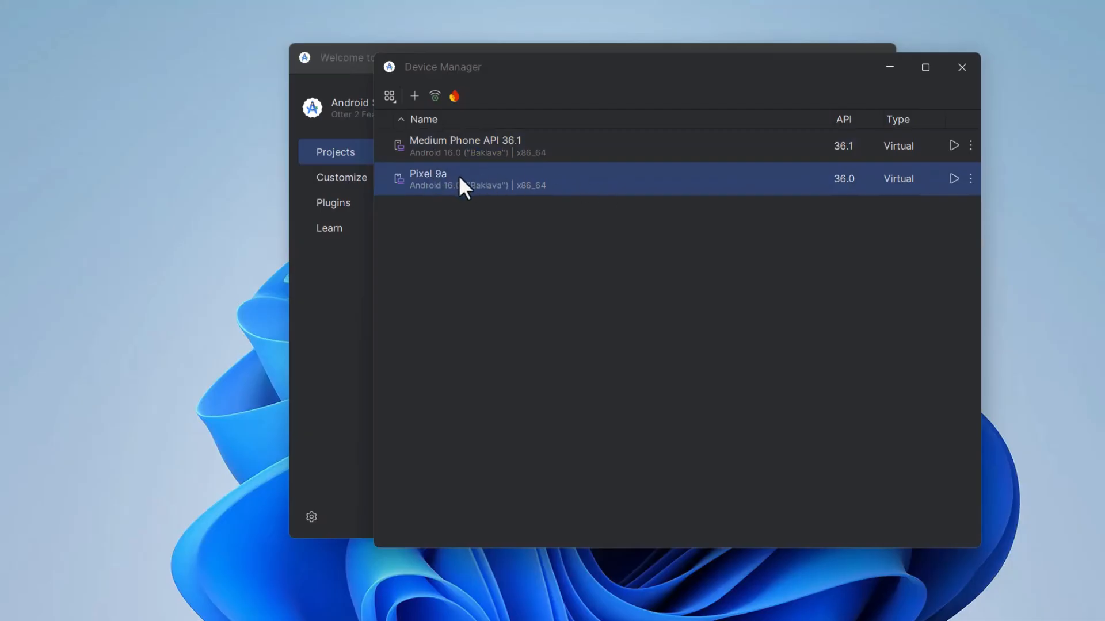
{"action": "left_click", "coordinate": [952, 179]}
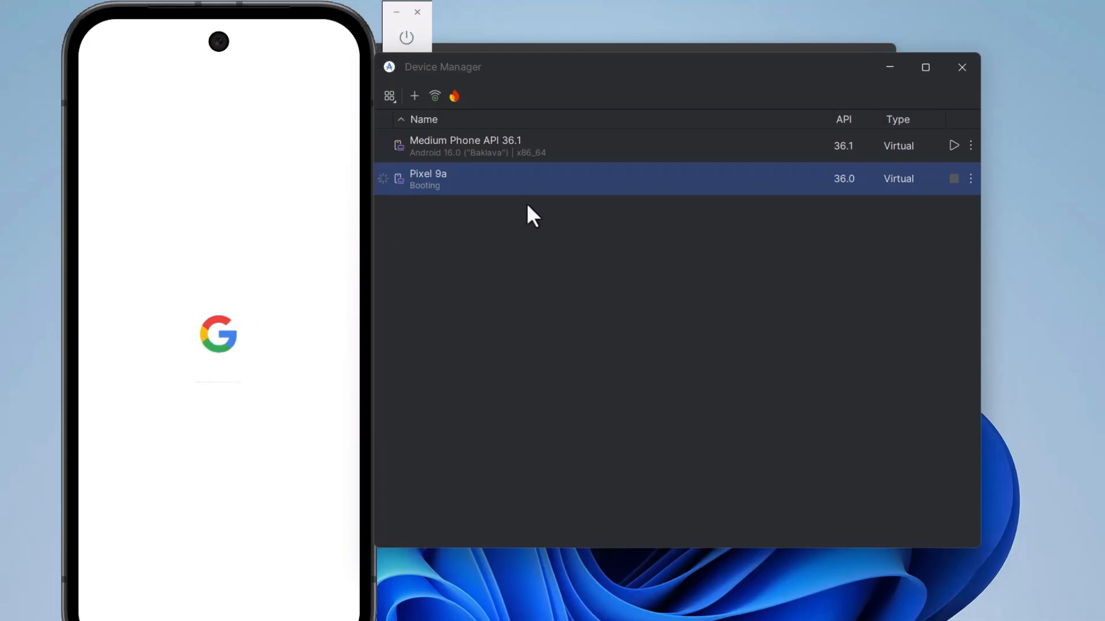
Start a new Phone and Tablet project using the Navigation UI Activity template.
{"action": "left_click", "coordinate": [889, 67]}
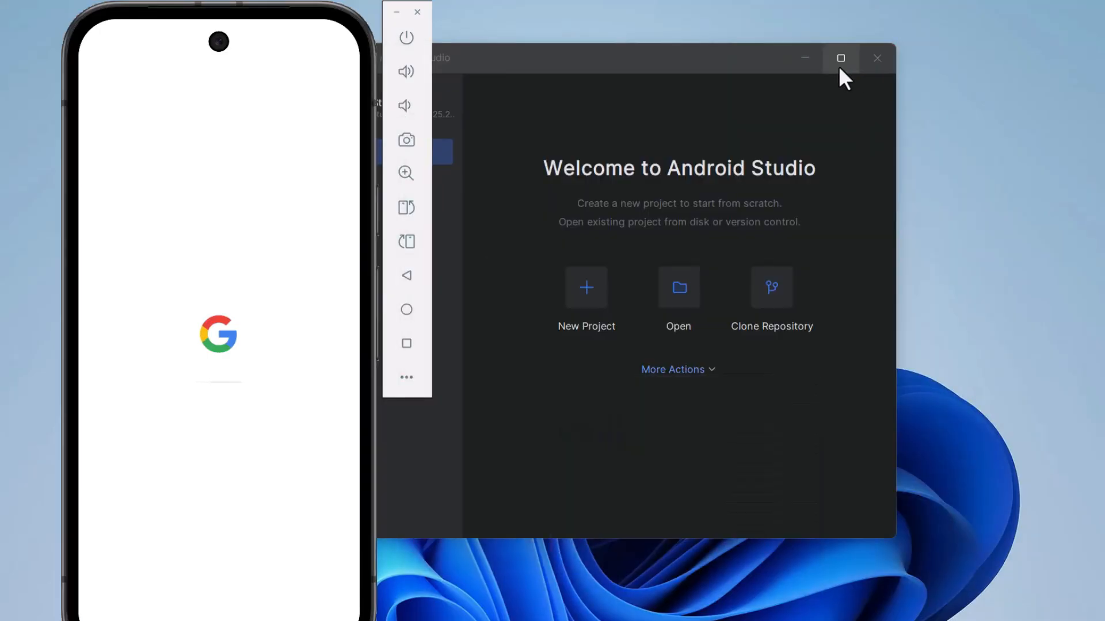
{"action": "left_click_drag", "start_coordinate": [748, 68], "coordinate": [781, 72]}
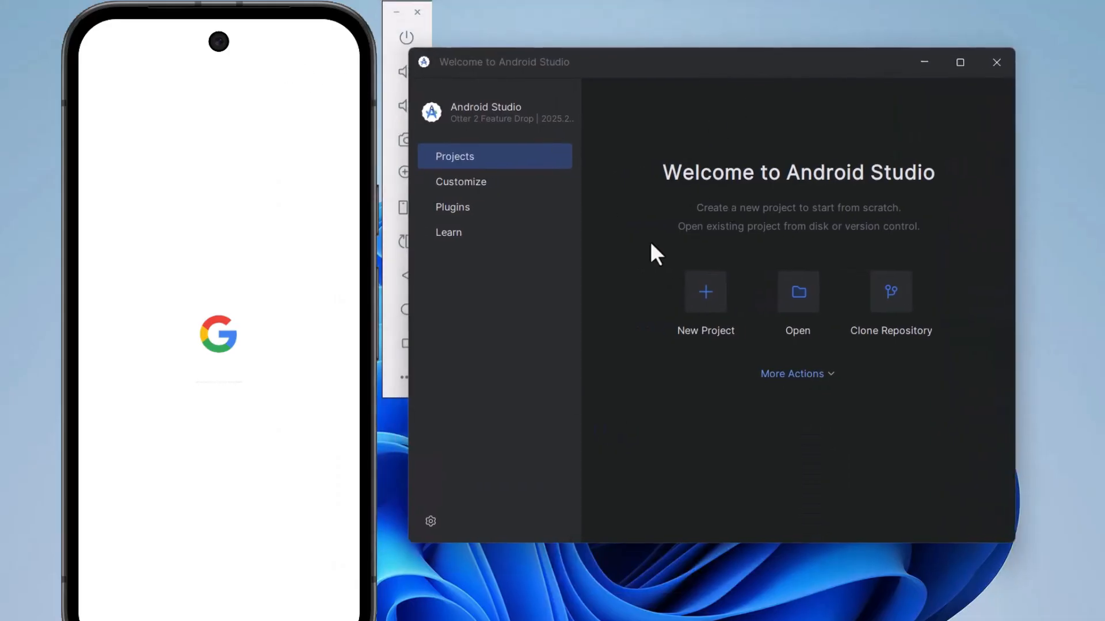
{"action": "left_click", "coordinate": [699, 293]}
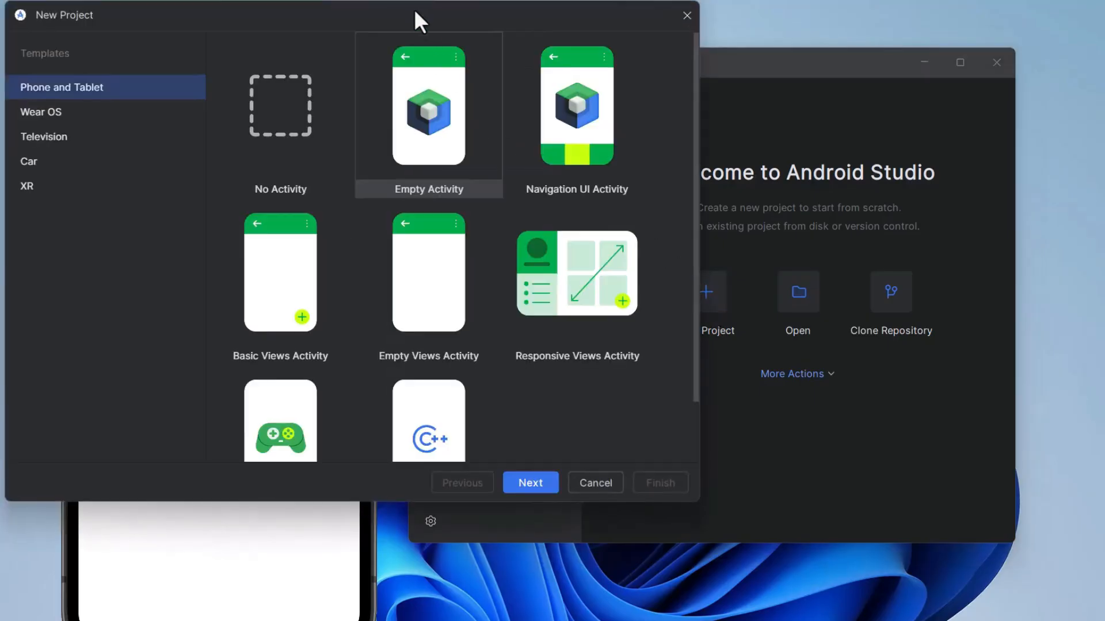
{"action": "left_click_drag", "start_coordinate": [432, 20], "coordinate": [565, 55]}
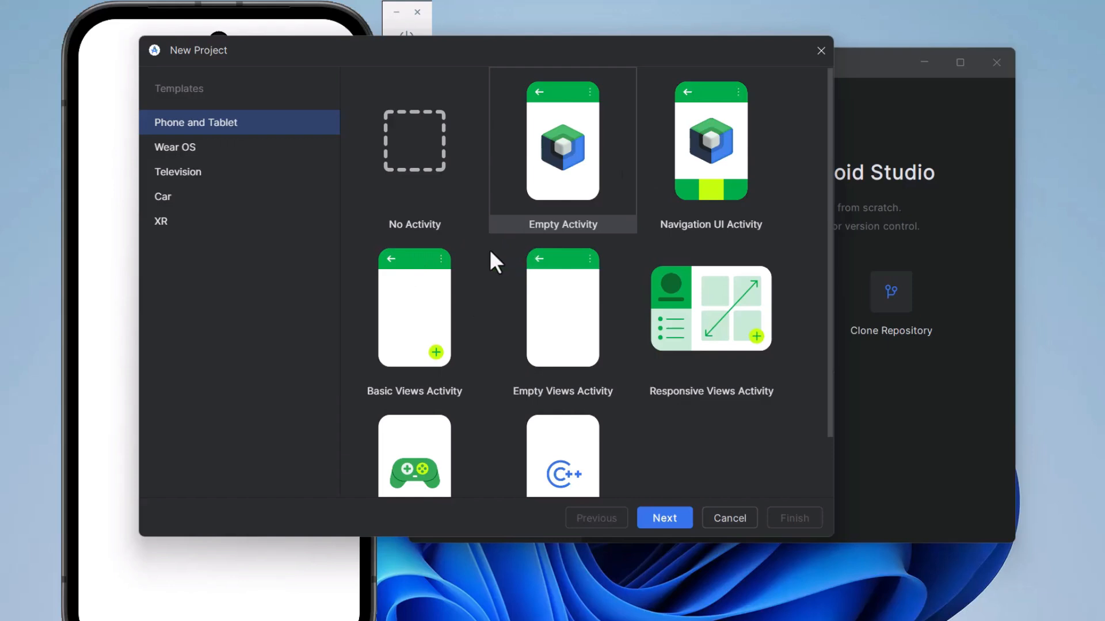
{"action": "scroll", "coordinate": [590, 333], "scroll_direction": "down", "scroll_amount": 2}
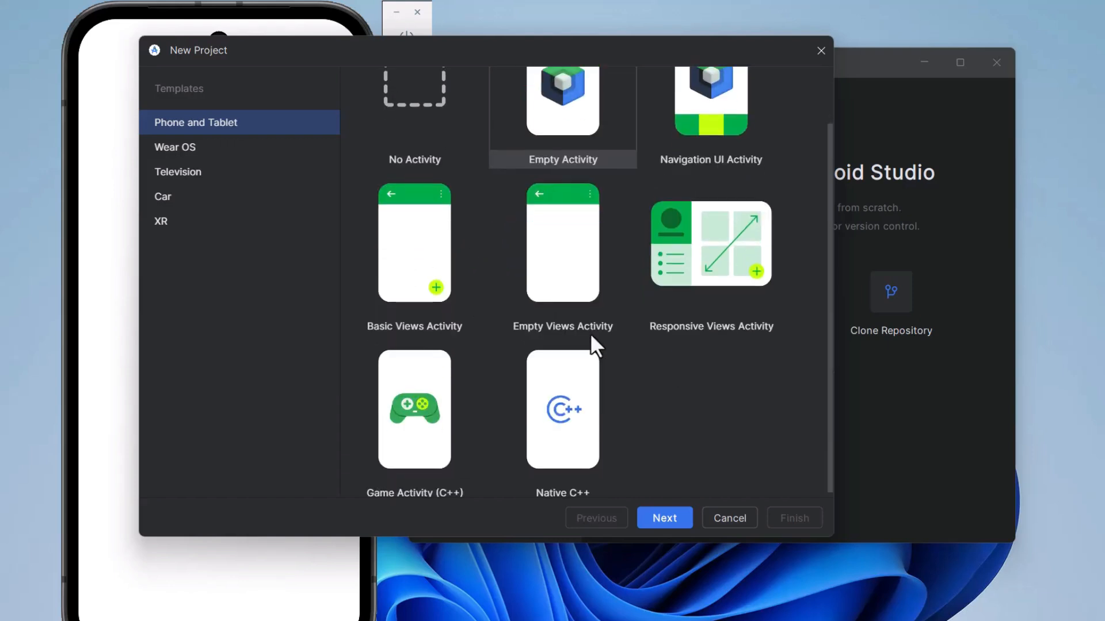
{"action": "scroll", "coordinate": [591, 336], "scroll_direction": "up", "scroll_amount": 2}
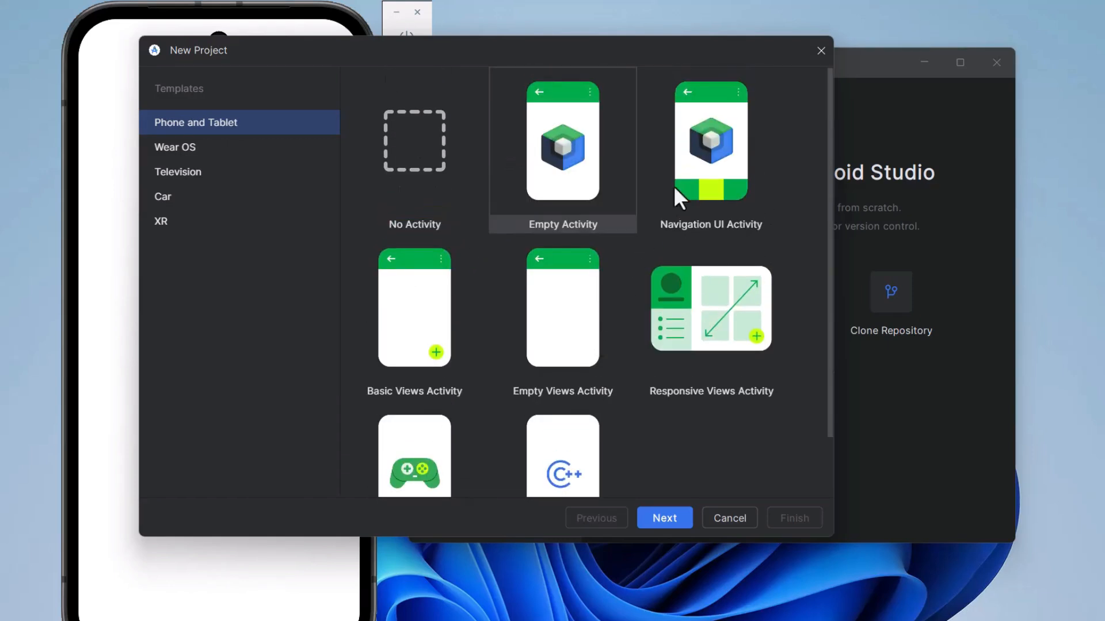
{"action": "left_click", "coordinate": [694, 183]}
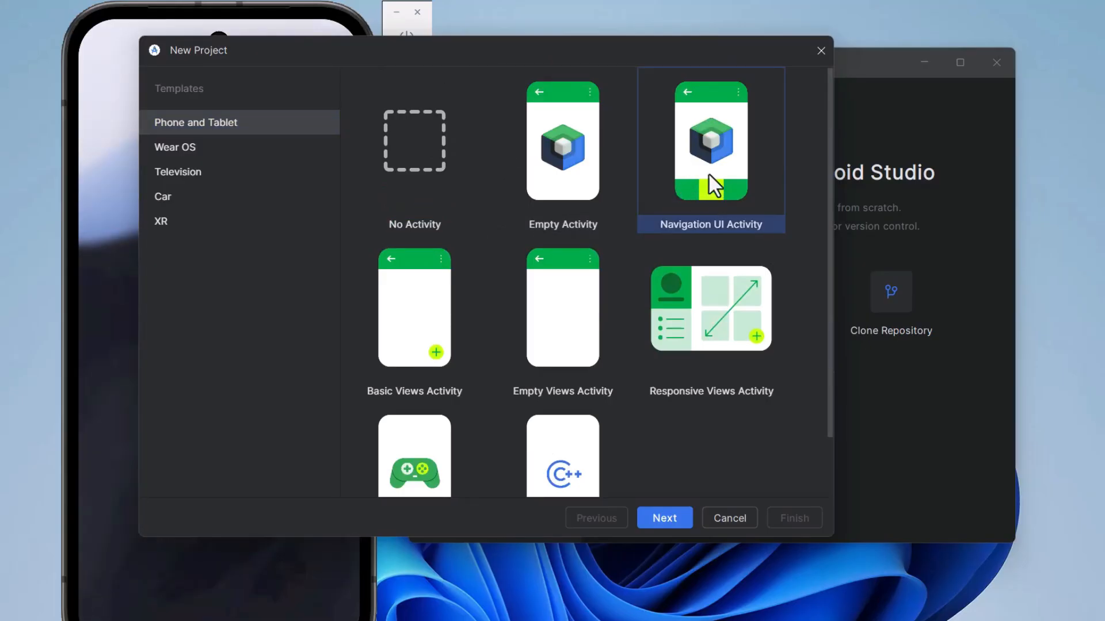
{"action": "left_click", "coordinate": [665, 518]}
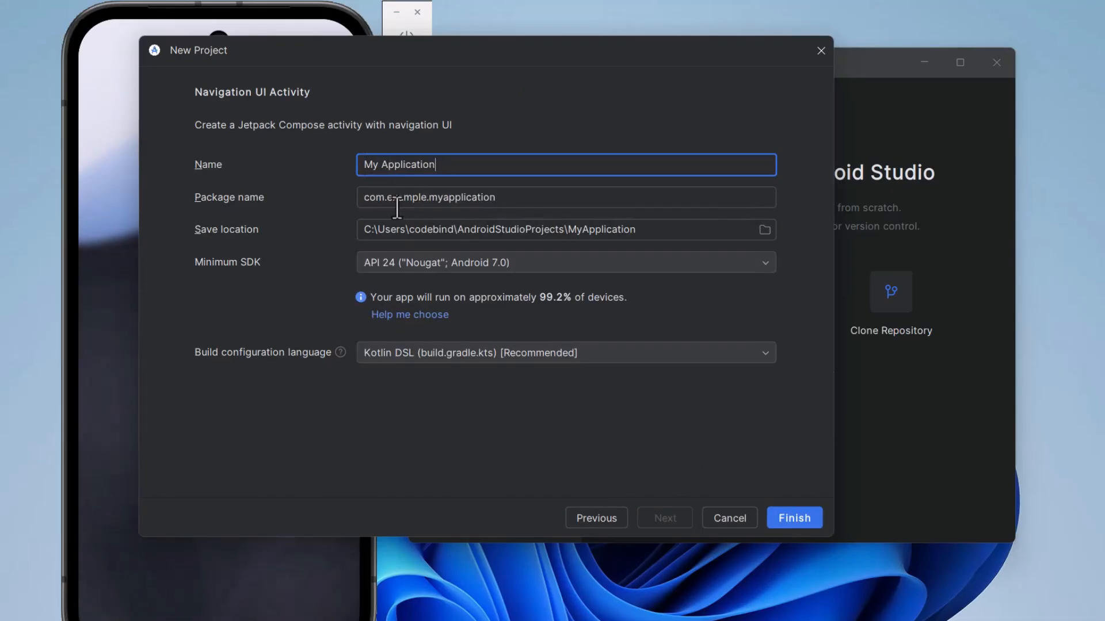
{"action": "left_click", "coordinate": [393, 229]}
{"action": "left_click_drag", "start_coordinate": [670, 232], "coordinate": [373, 220]}
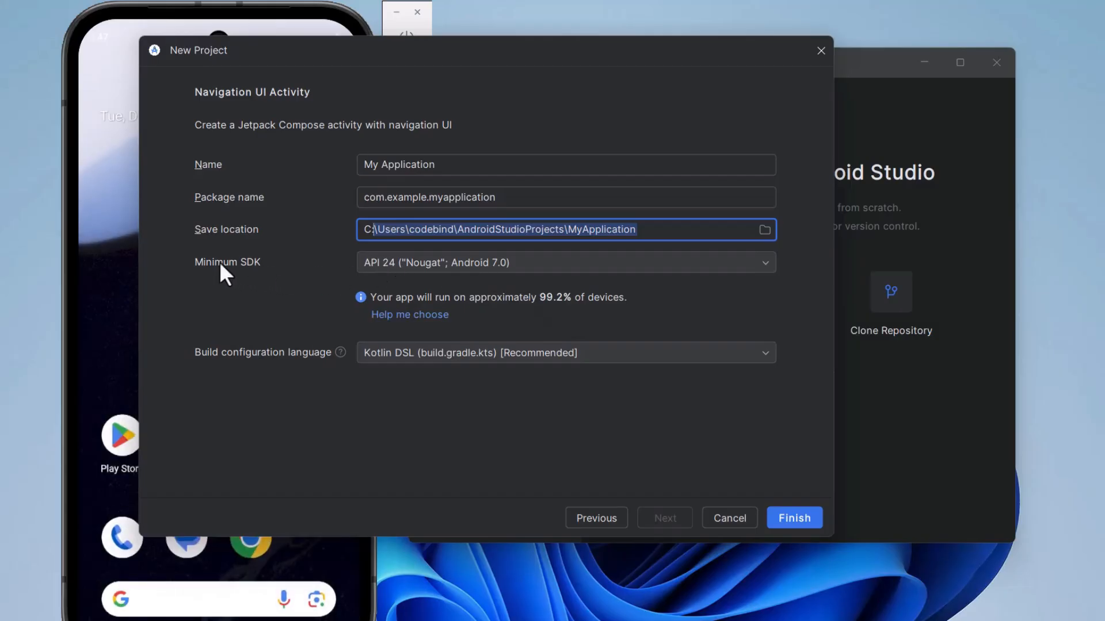
{"action": "left_click", "coordinate": [433, 265]}
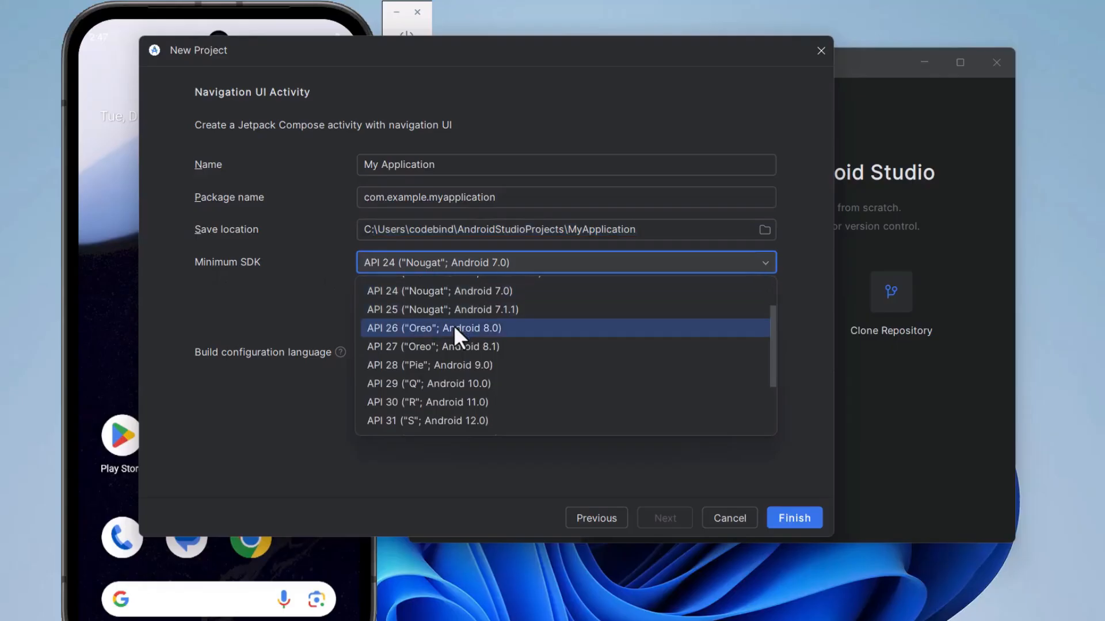
{"action": "left_click", "coordinate": [468, 309]}
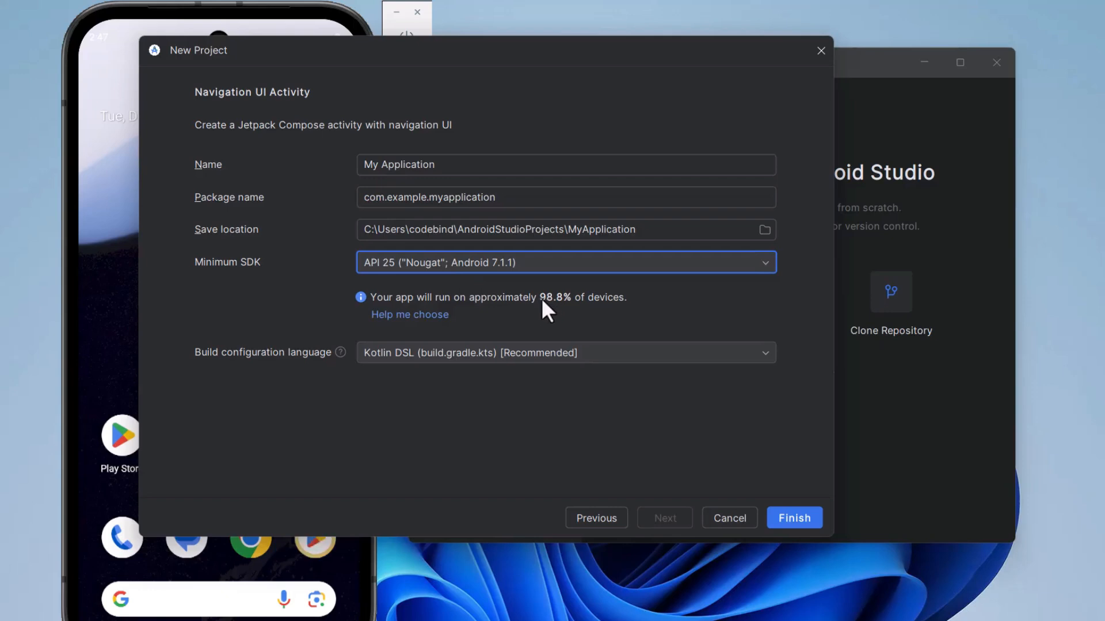
{"action": "left_click", "coordinate": [493, 265]}
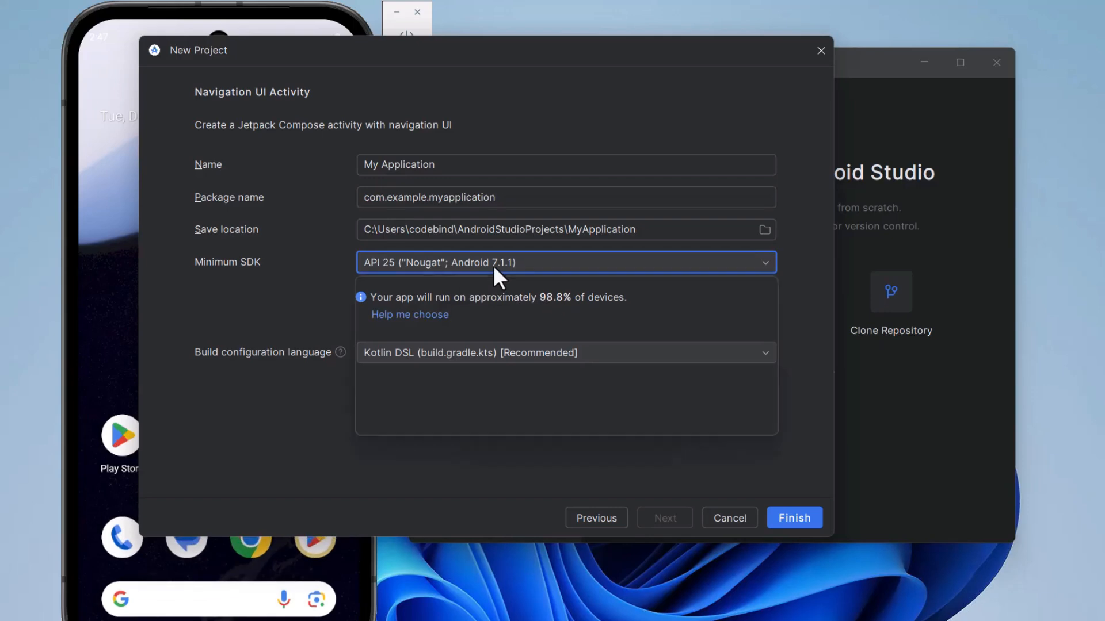
{"action": "left_click", "coordinate": [490, 288]}
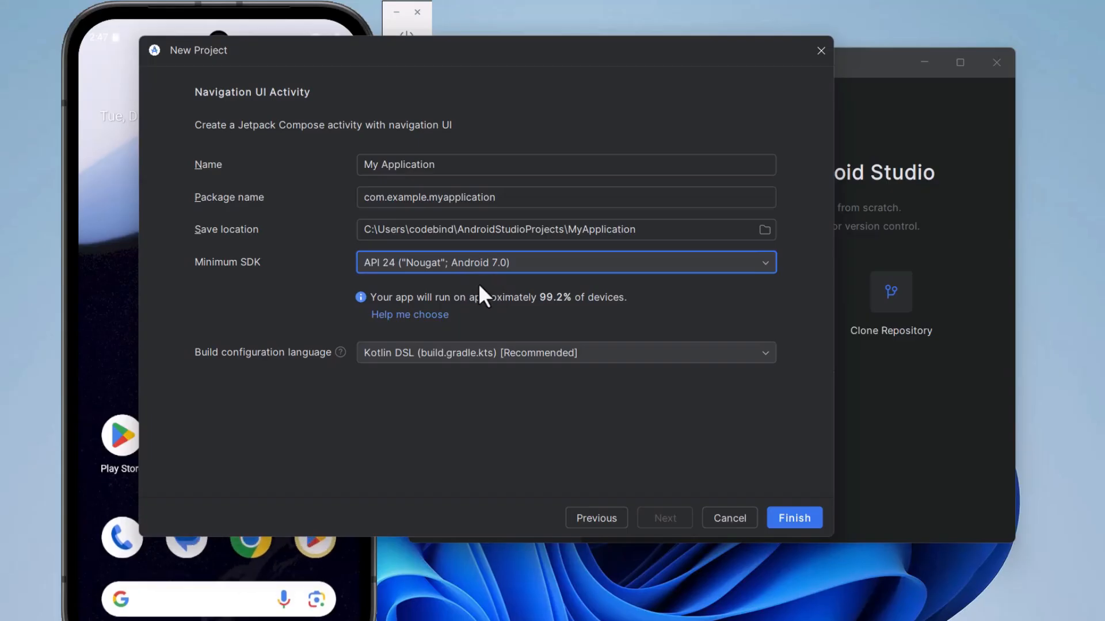
Finish the project with the default name, location and API 24 minimum SDK, and run the app on the Pixel 9a emulator.
{"action": "left_click", "coordinate": [787, 516]}
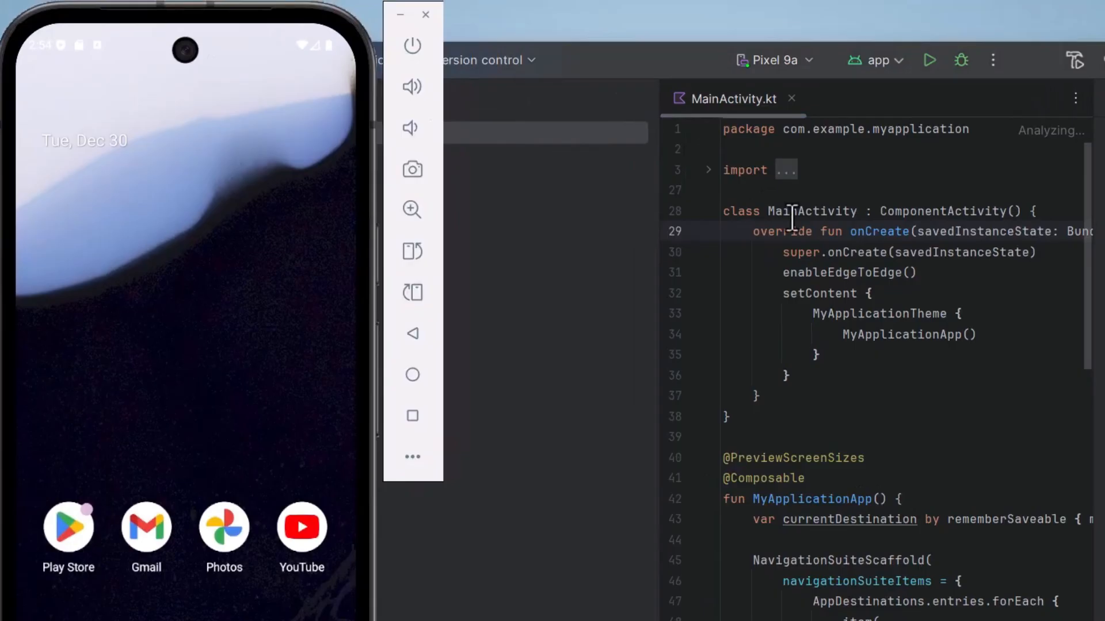
{"action": "left_click", "coordinate": [789, 211]}
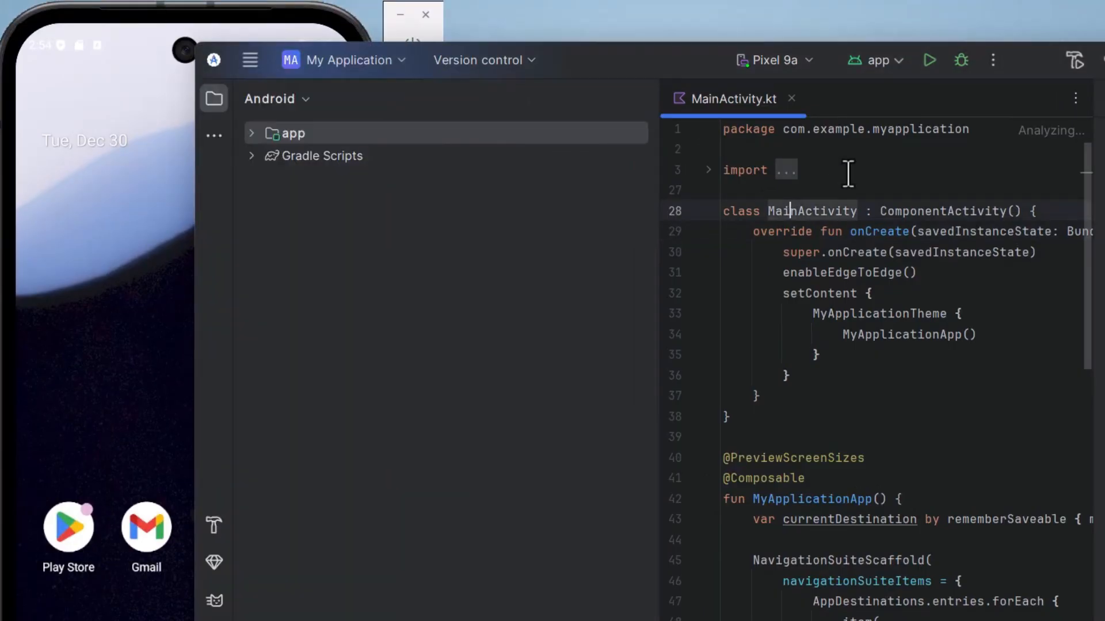
{"action": "left_click", "coordinate": [793, 60]}
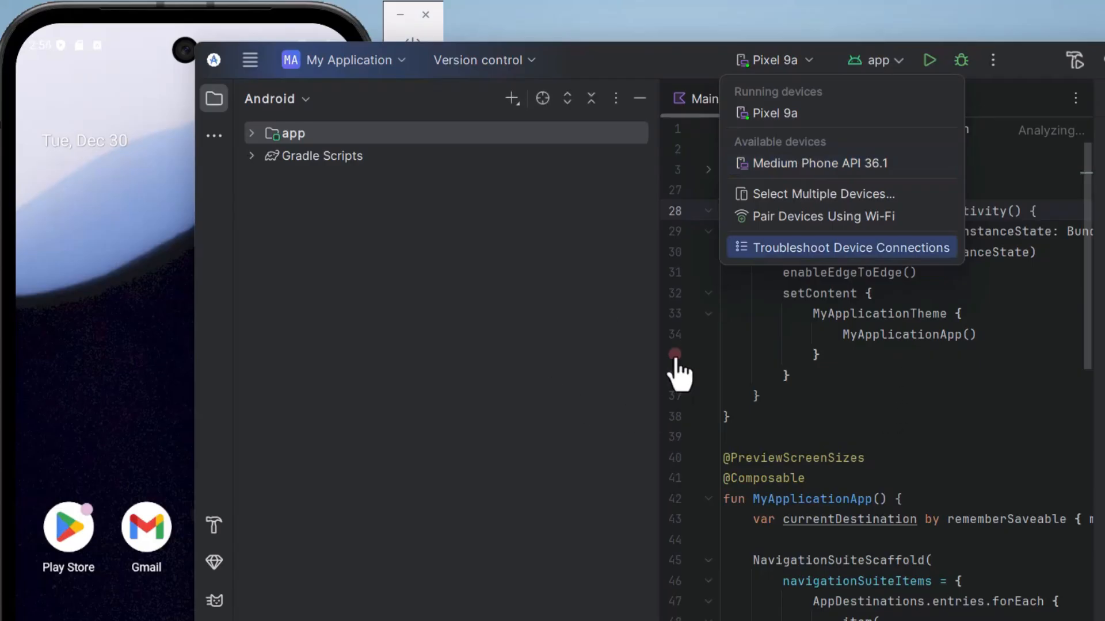
{"action": "left_click", "coordinate": [840, 358]}
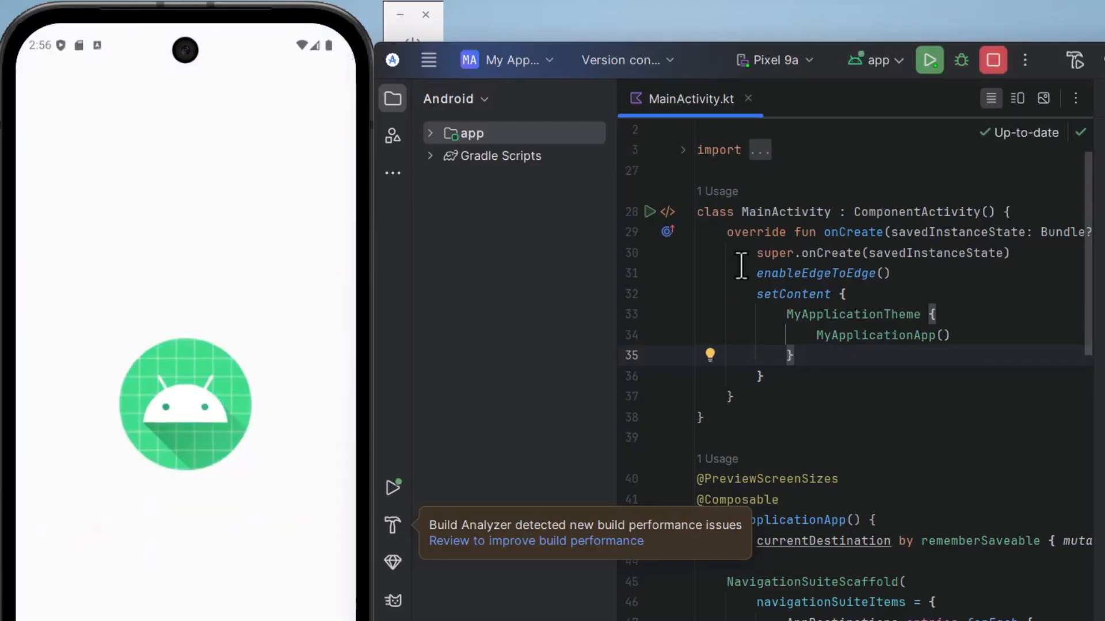
{"action": "left_click", "coordinate": [819, 459]}
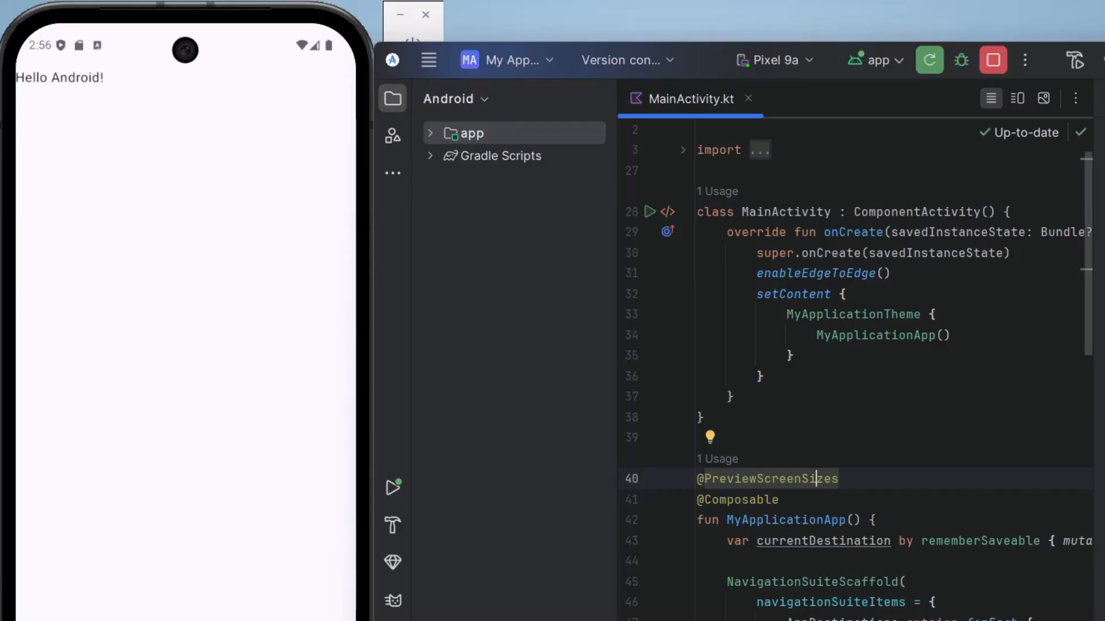
{"action": "left_click", "coordinate": [272, 502]}
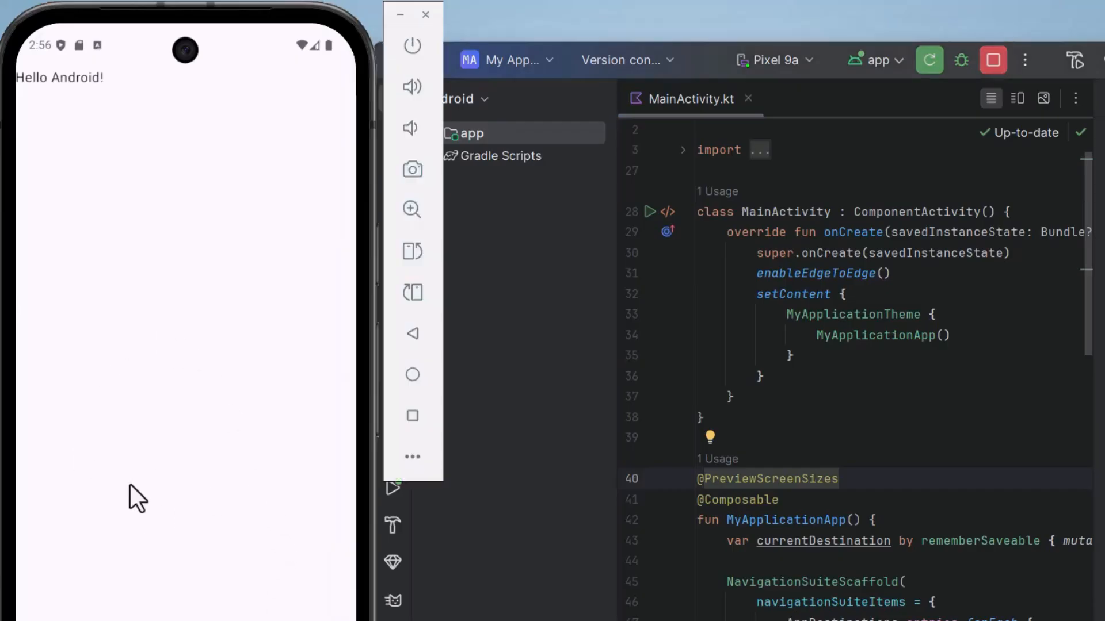